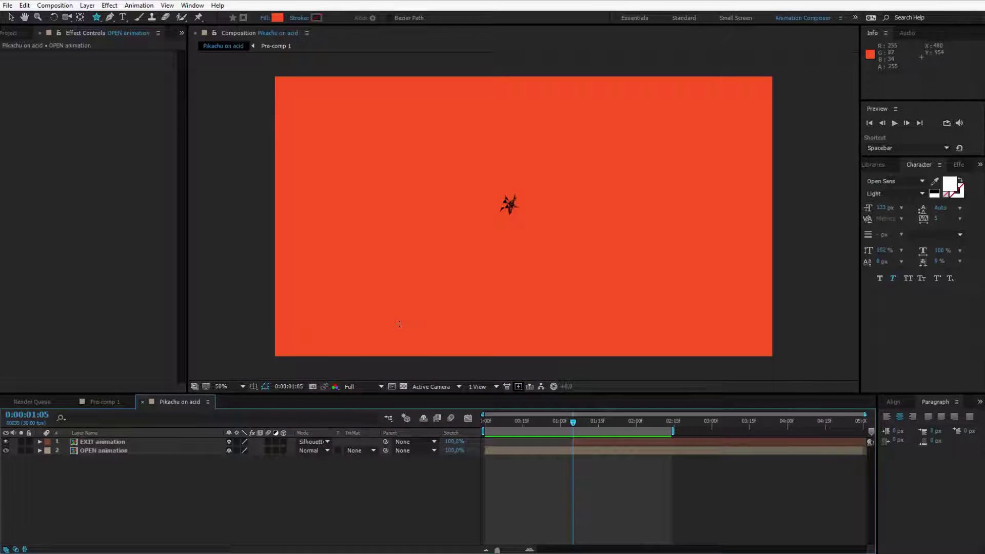
- Create Comp 1 as a 1920×1080, 30 fps composition lasting 3 seconds
click(11, 33)
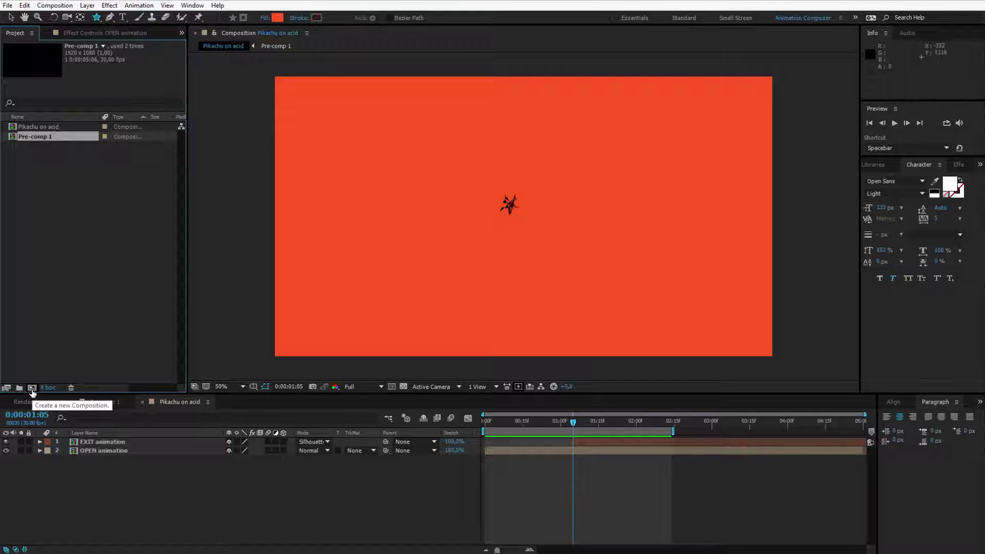
click(32, 388)
drag(161, 39, 417, 142)
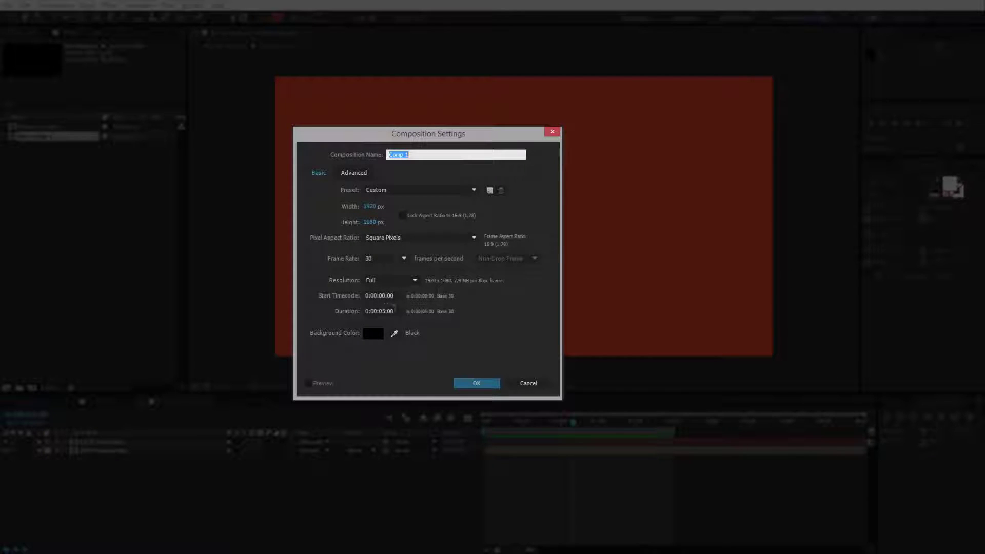
click(391, 310)
text(3.)
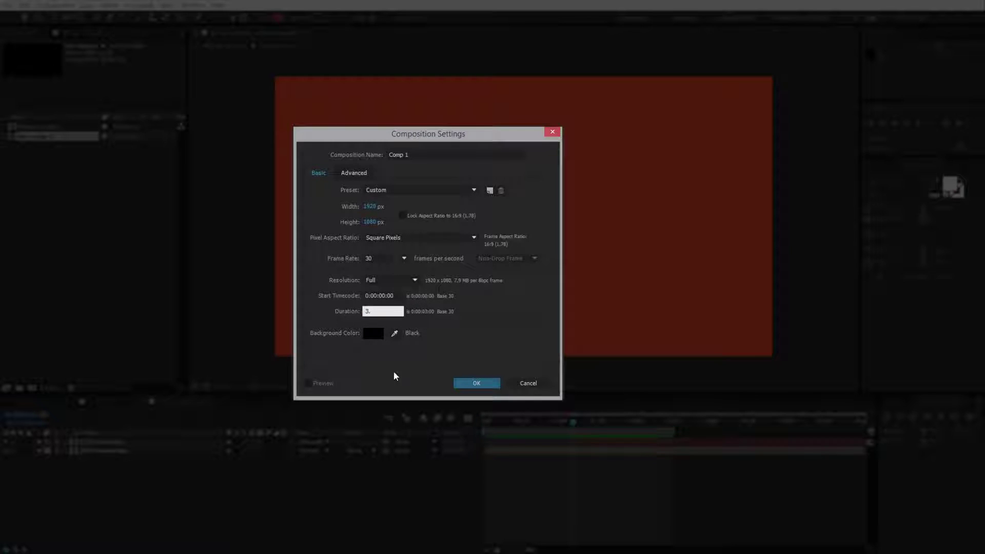
click(476, 383)
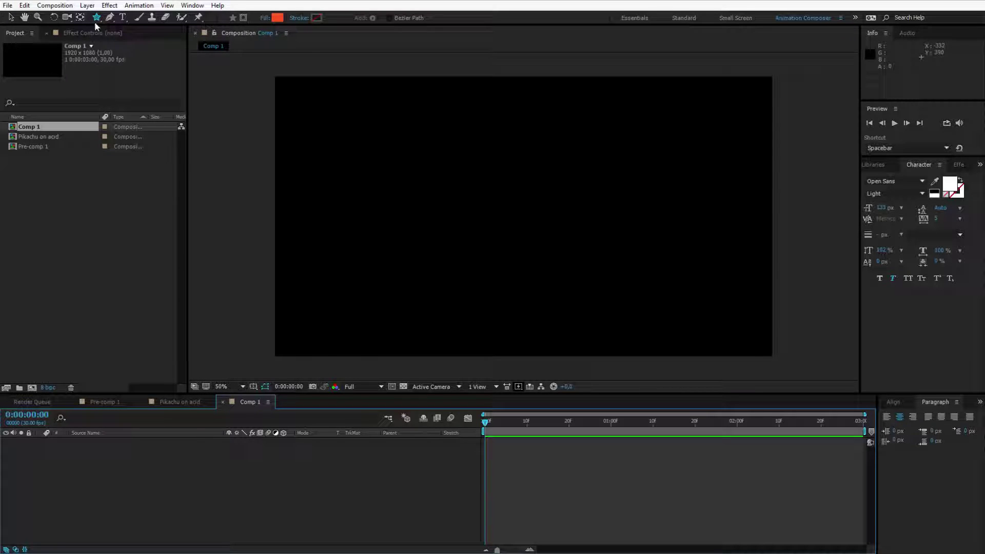
- Draw a large orange-red five-point star from the frame centre with the Star Tool
drag(94, 20, 148, 60)
click(529, 217)
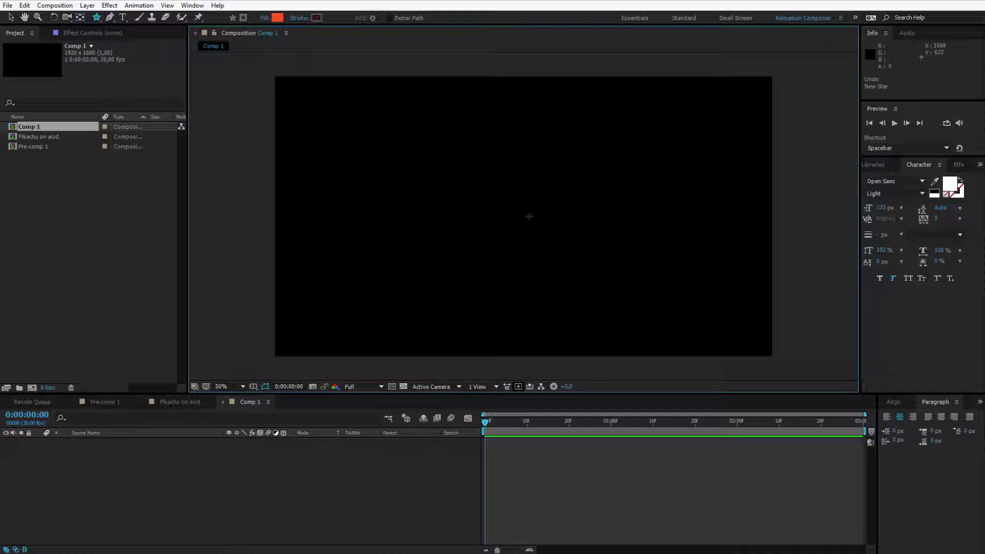
drag(523, 215, 593, 257)
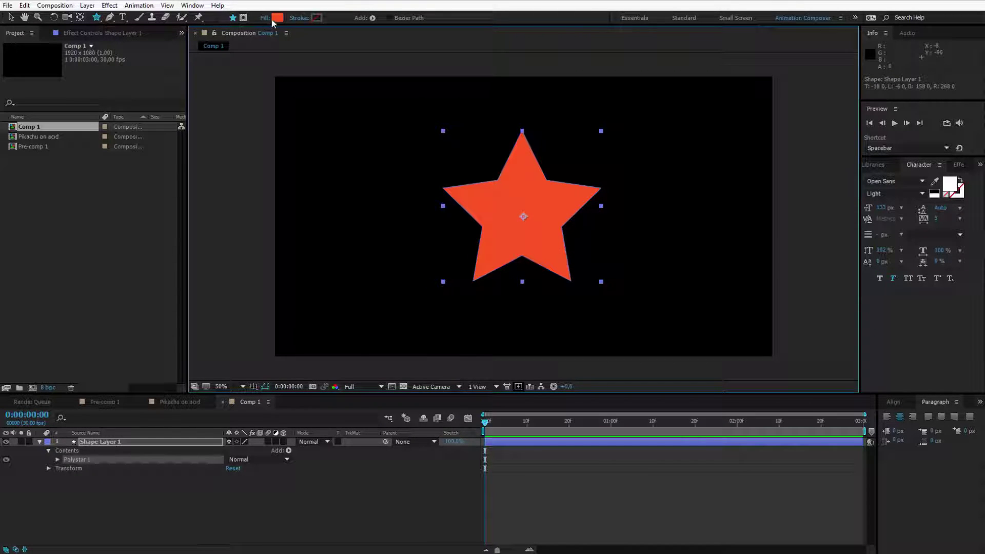
- Expand Shape Layer 1's Polystar 1 to show Polystar Path 1's radius properties
click(123, 440)
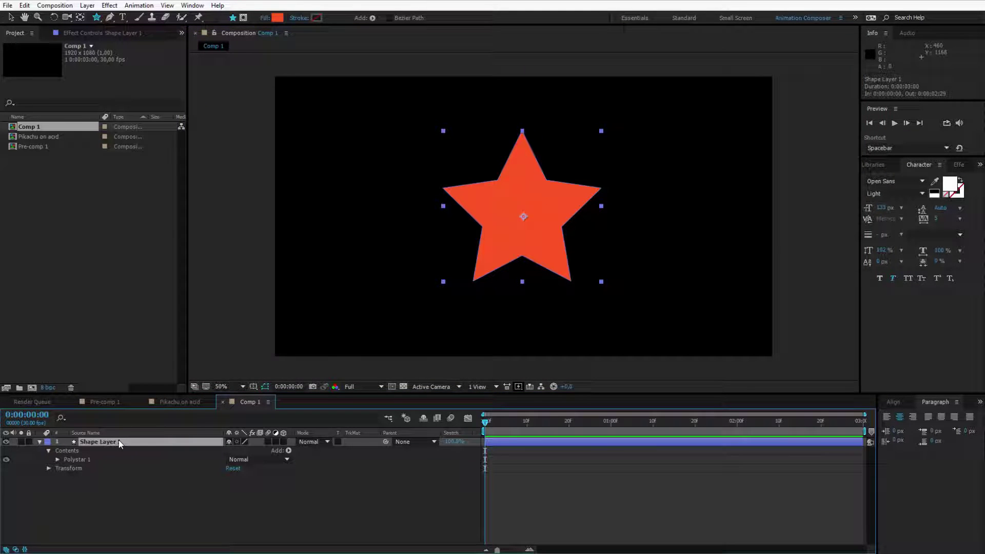
click(58, 459)
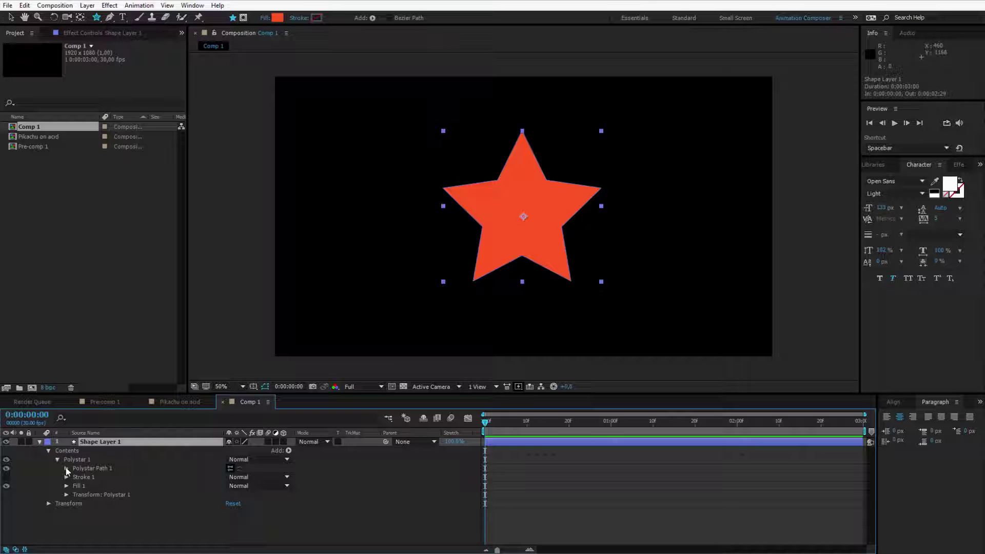
click(67, 468)
click(80, 467)
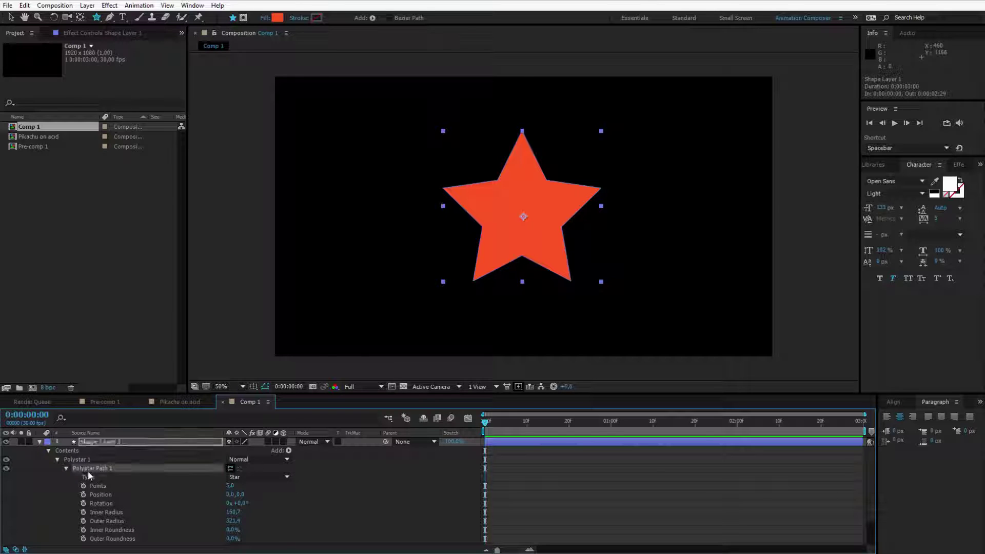
click(118, 520)
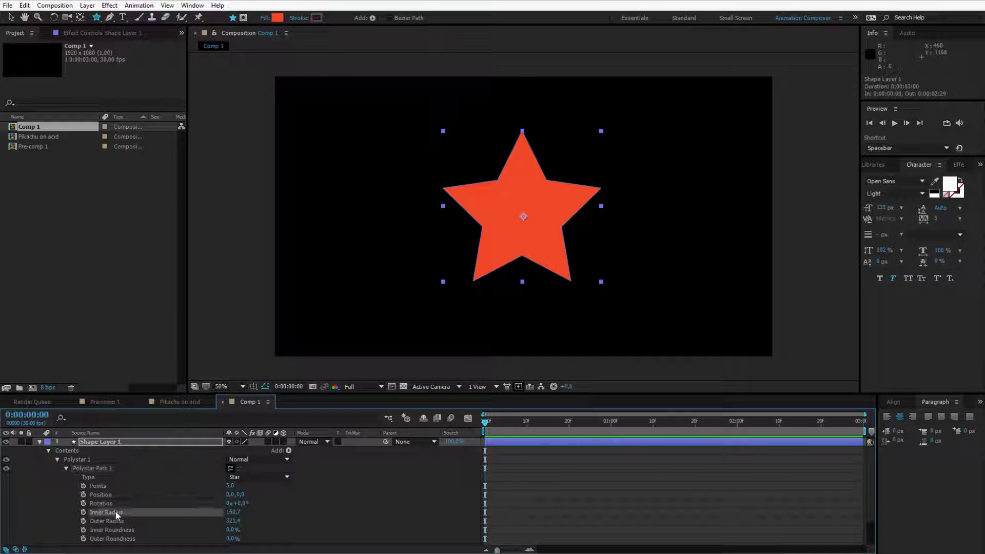
- Set the star's Inner Radius and Outer Radius both to 0
drag(229, 511, 303, 521)
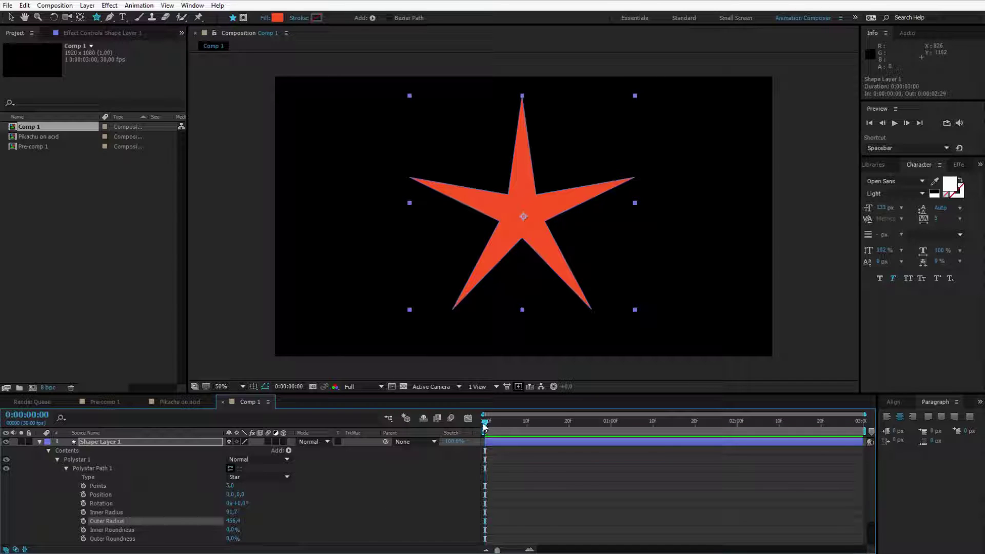
click(231, 512)
text(0)
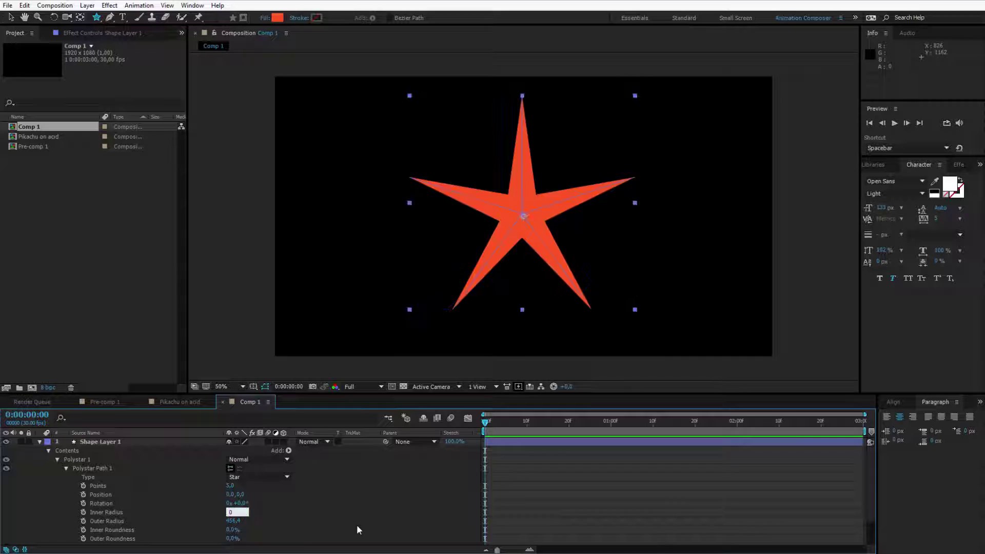
key(Return)
click(237, 520)
text(0)
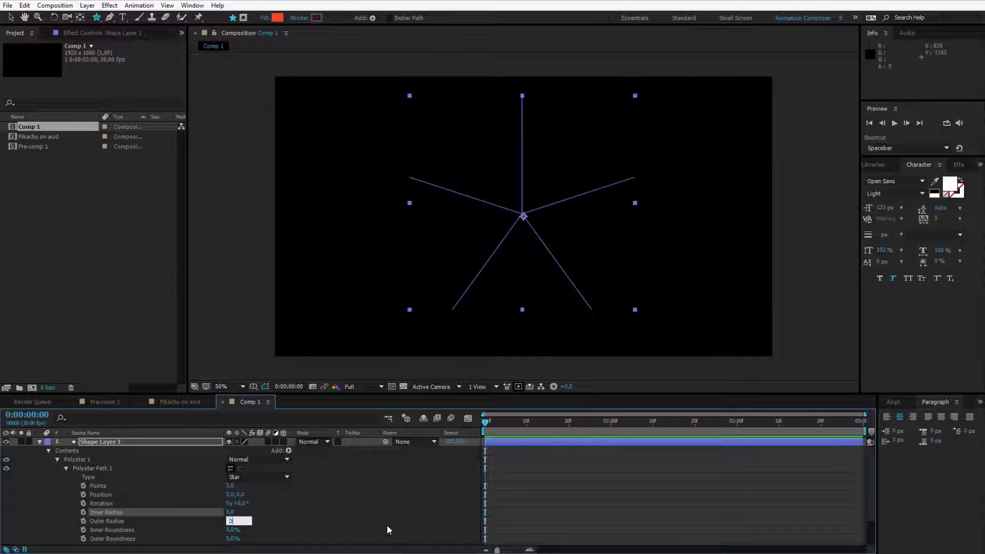
key(Return)
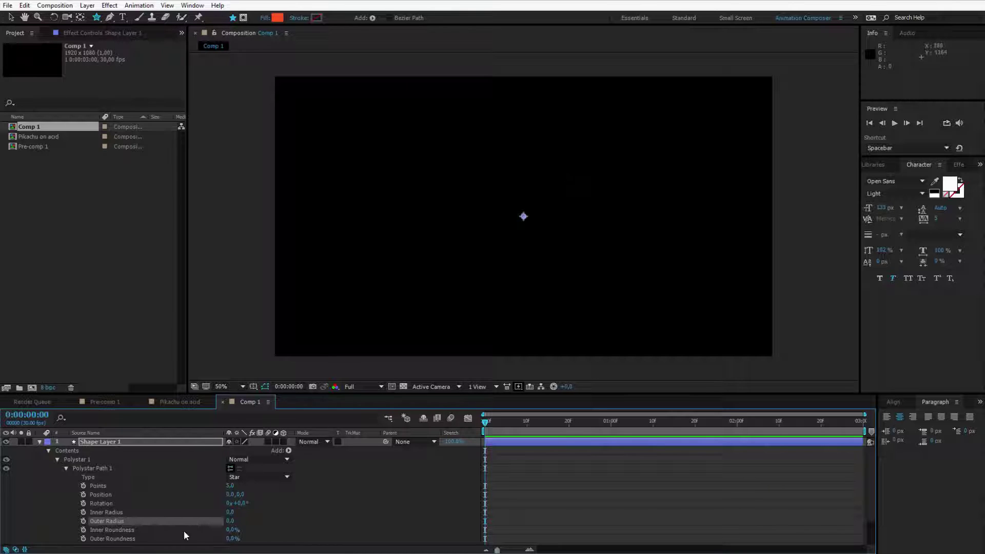
- Keyframe Inner and Outer Radius at frame 0, then grow both at frame 7
click(83, 512)
click(83, 521)
key(space)
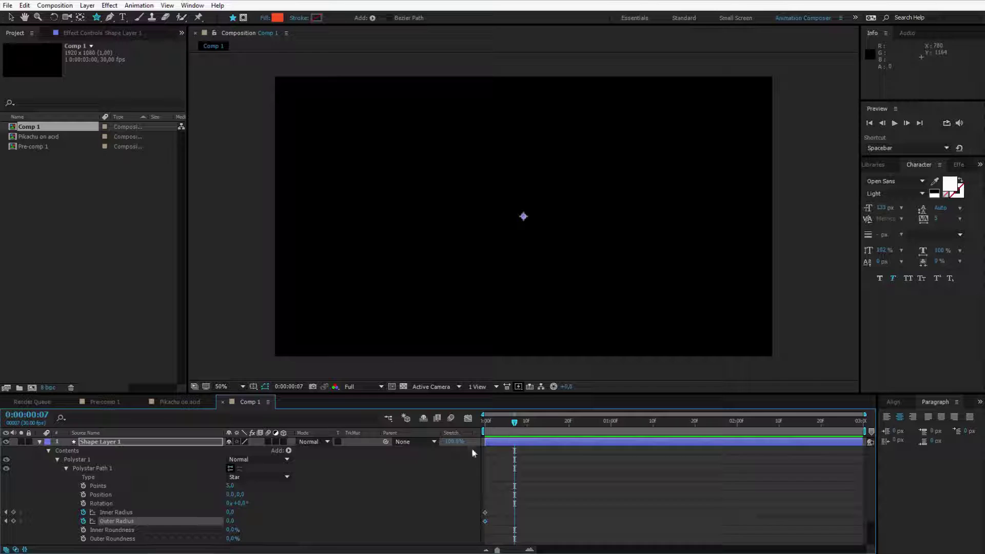
drag(242, 521, 452, 521)
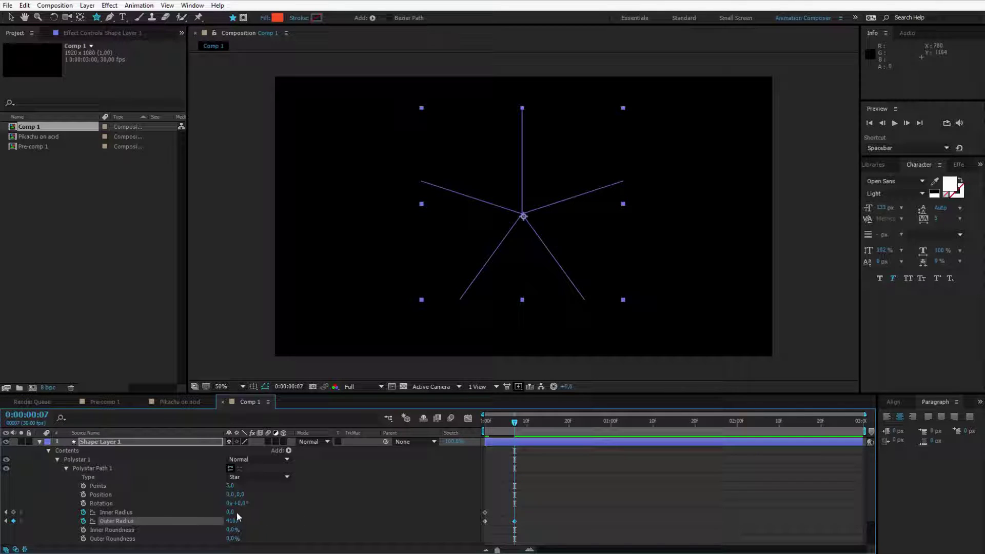
drag(230, 512, 278, 512)
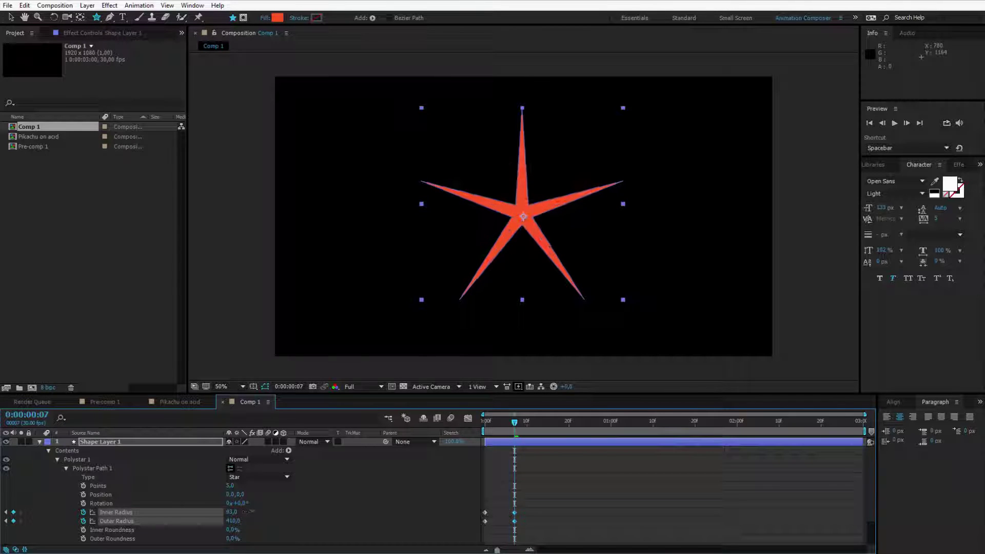
- A few frames later, raise Inner and Outer Radius to form a clean pentagon
click(309, 508)
key(space)
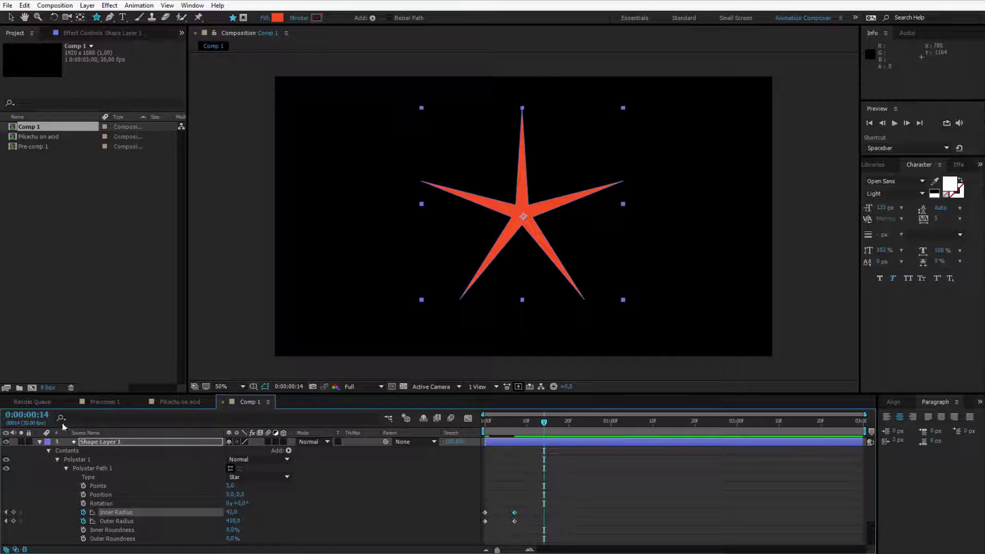
drag(254, 511, 397, 506)
drag(231, 521, 248, 517)
- From frame 21 onward, enlarge both radii until the inverted shape fills the frame
key(space)
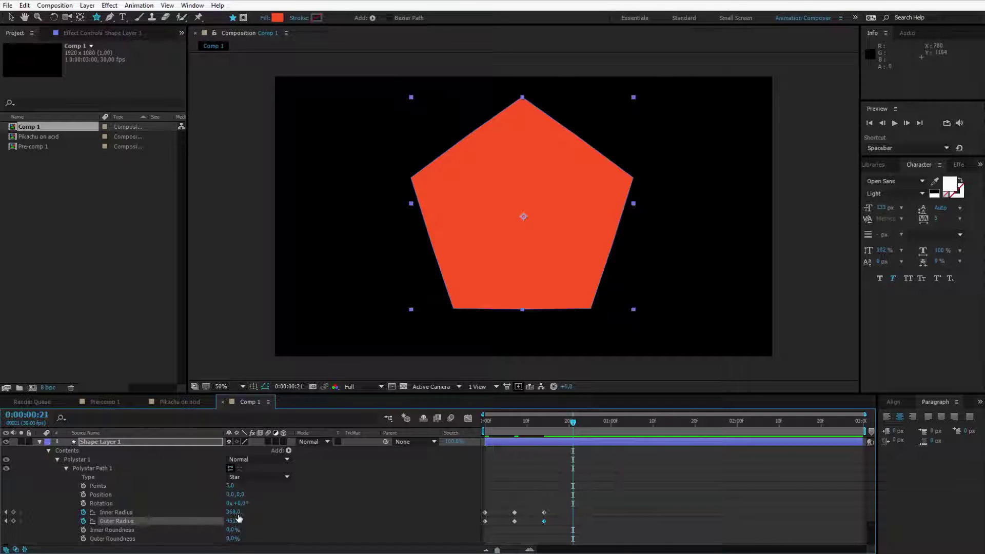
drag(233, 512, 366, 512)
drag(223, 519, 361, 519)
drag(573, 510, 598, 512)
drag(229, 520, 540, 533)
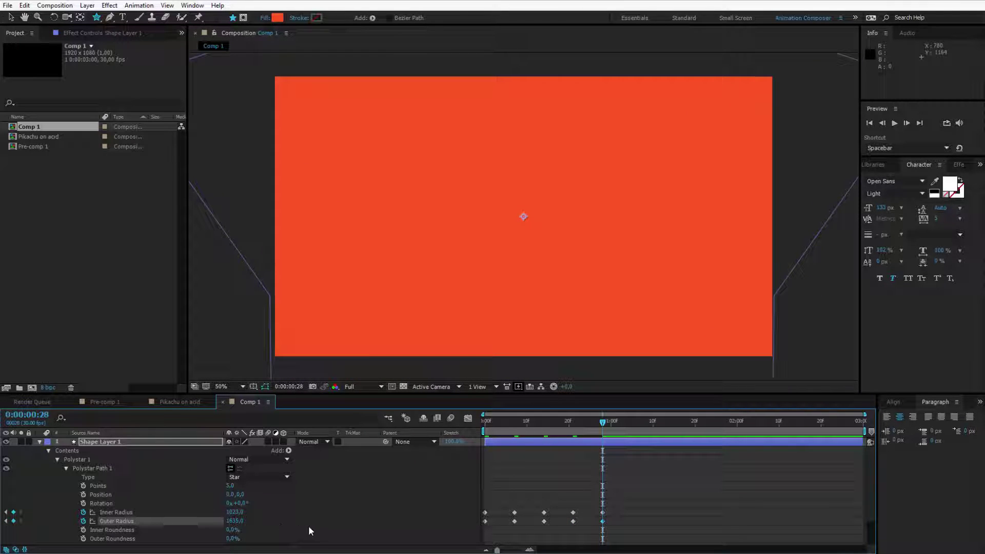
key(Home)
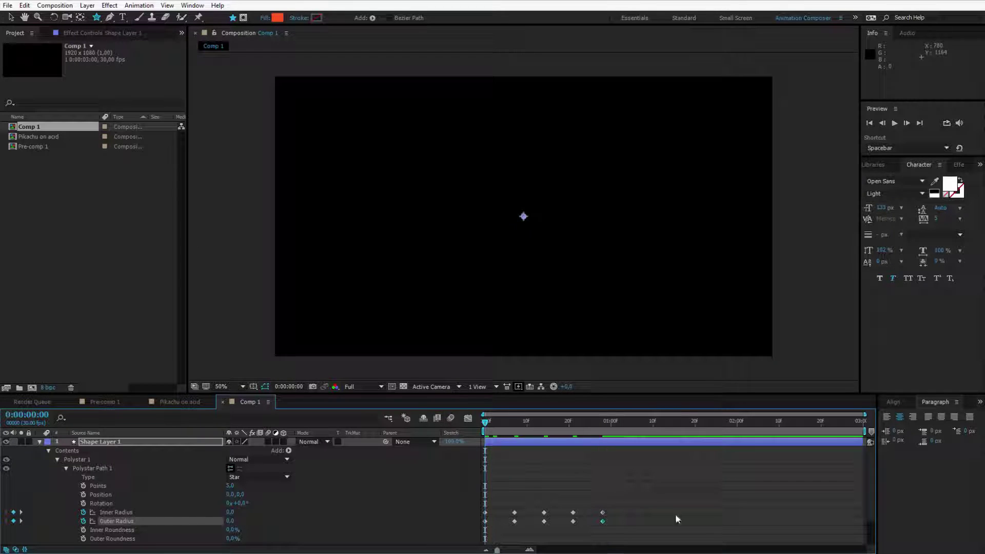
key(space)
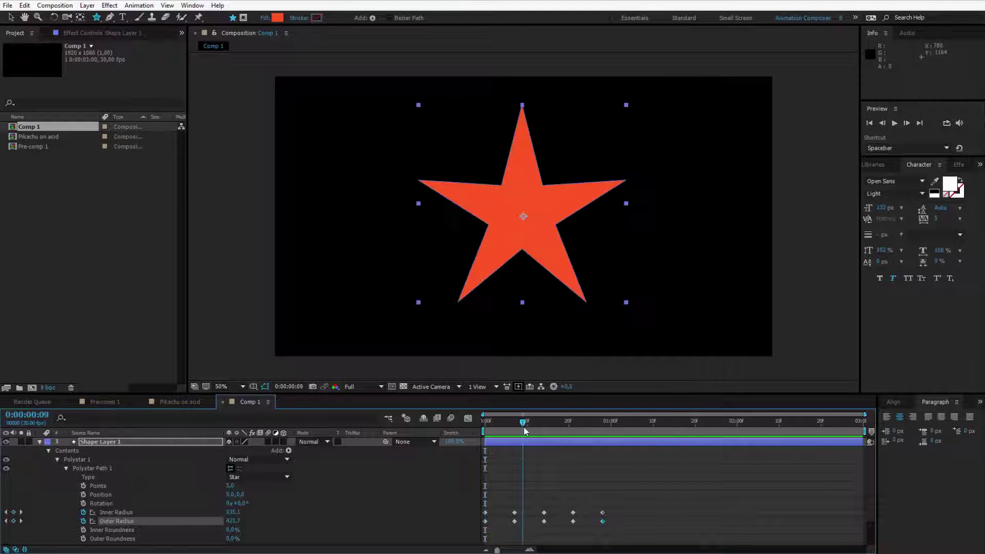
click(546, 430)
drag(546, 430, 539, 429)
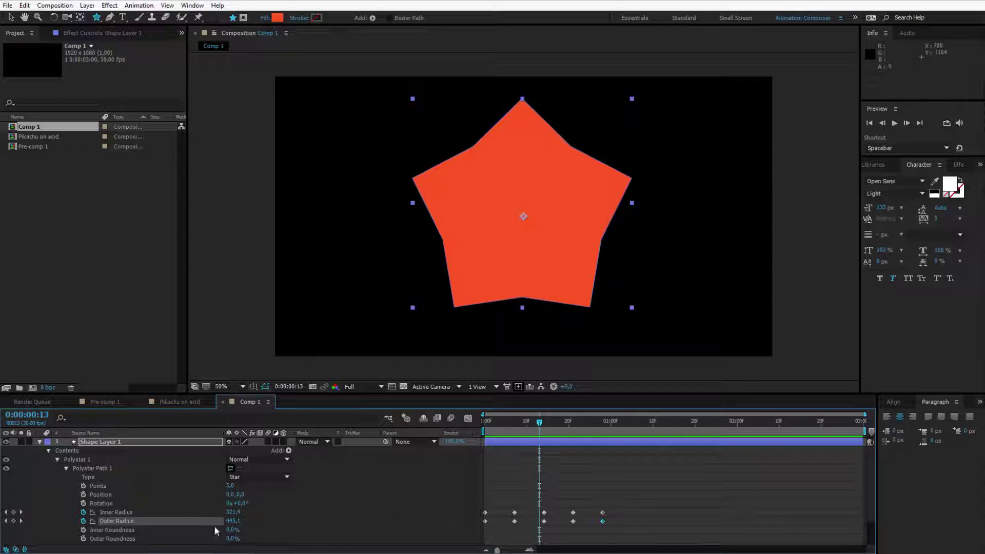
- Add Wiggle Paths 1 (Size 10, 2 wiggles/second) below the star's Polystar Path 1
click(101, 467)
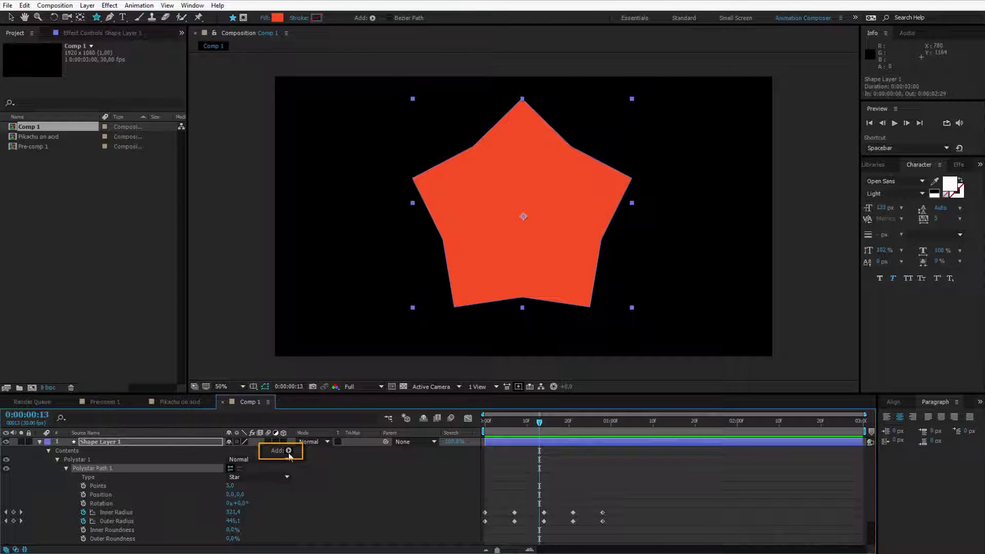
click(288, 451)
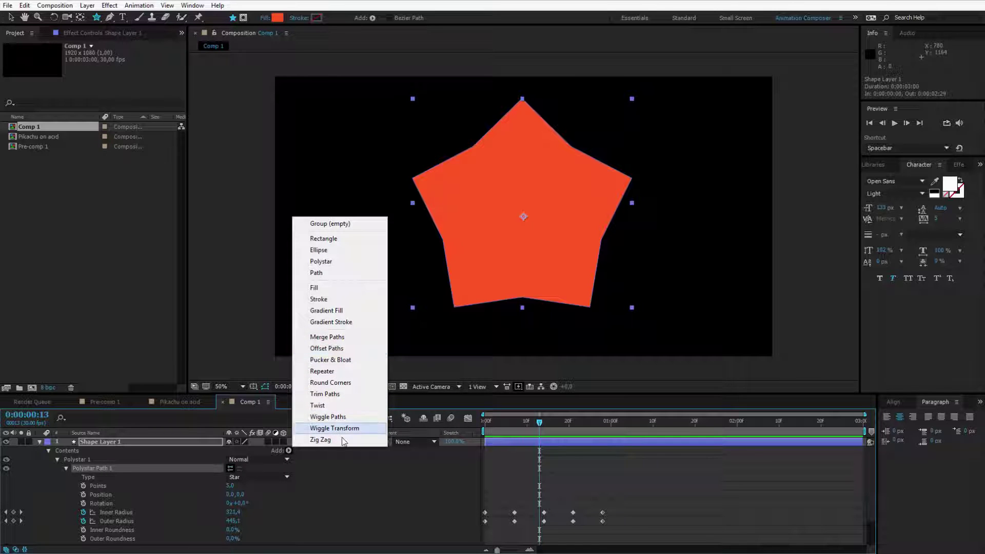
click(339, 419)
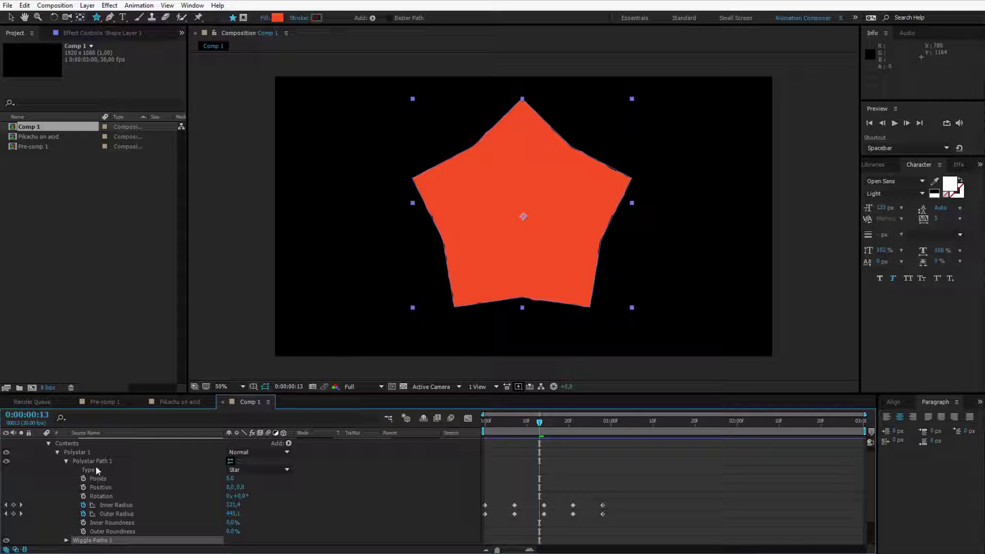
scroll(130, 482, down, 1)
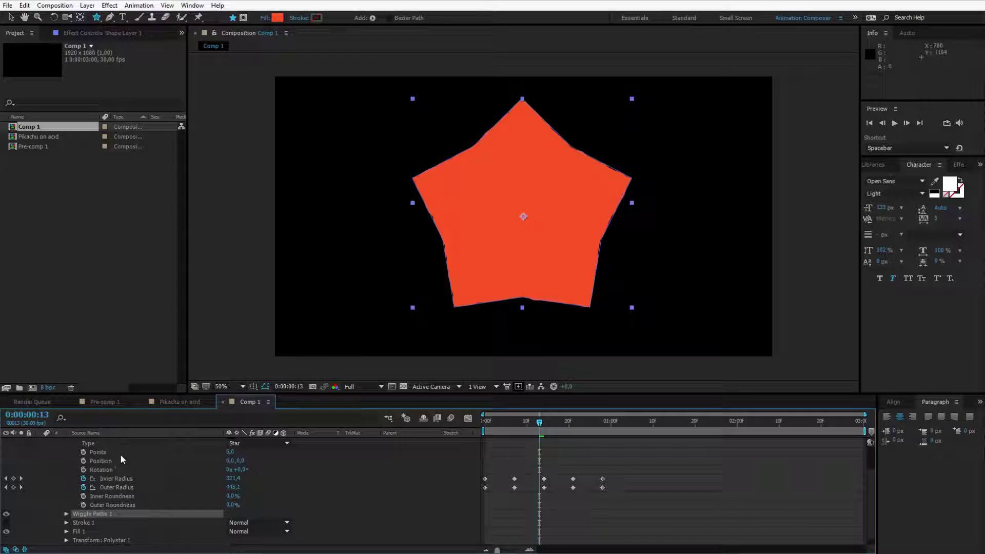
scroll(119, 482, up, 1)
scroll(121, 485, down, 1)
- Expand Wiggle Paths 1, try a larger Size, and raise Detail to 4.3
click(67, 514)
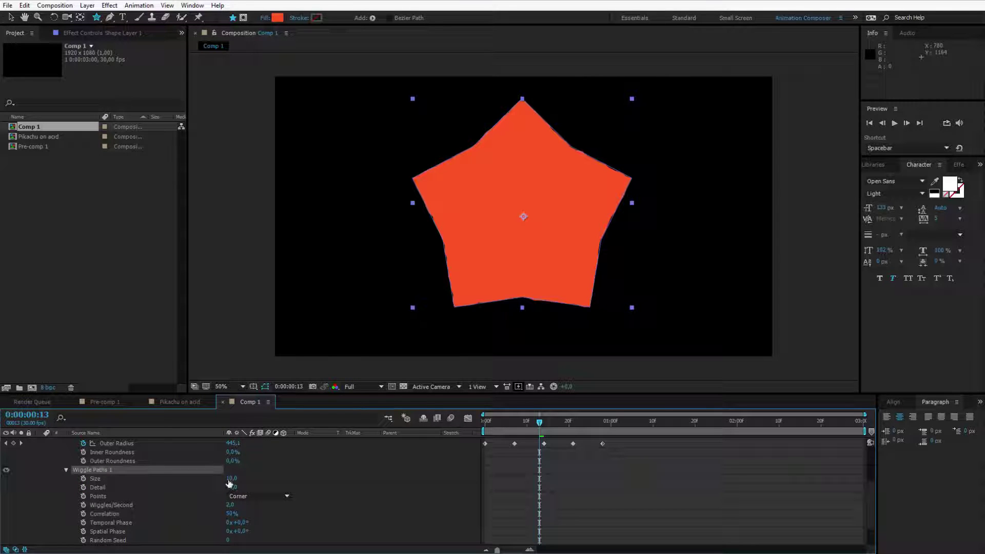
drag(230, 484, 322, 487)
key(ctrl+z)
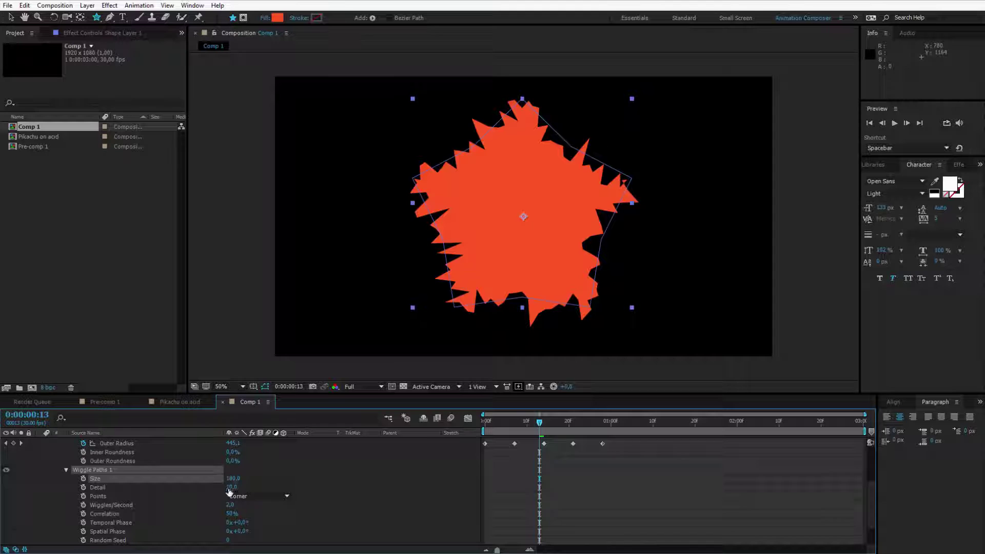
mouse_move(233, 487)
mouse_down()
mouse_move(287, 486)
mouse_move(200, 495)
mouse_move(245, 486)
mouse_up()
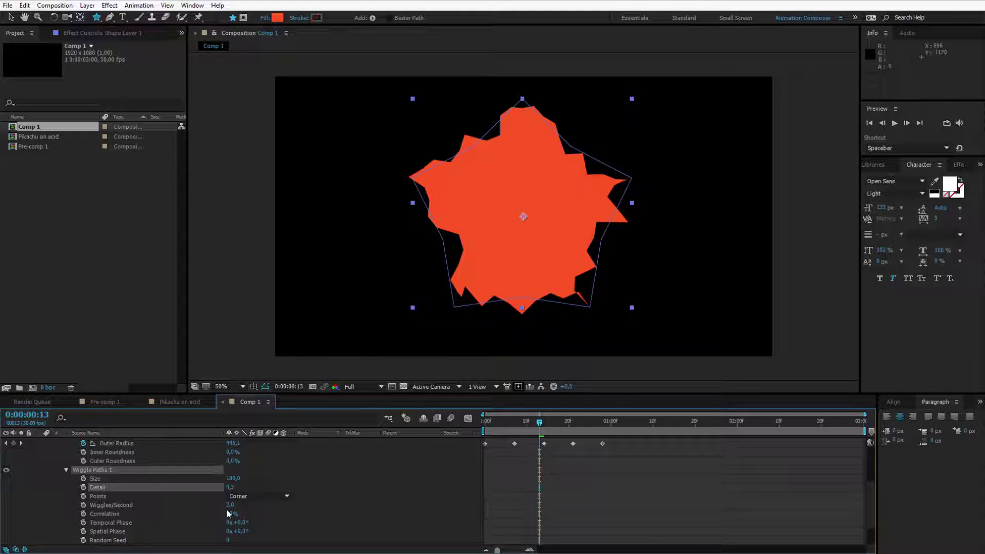
click(250, 500)
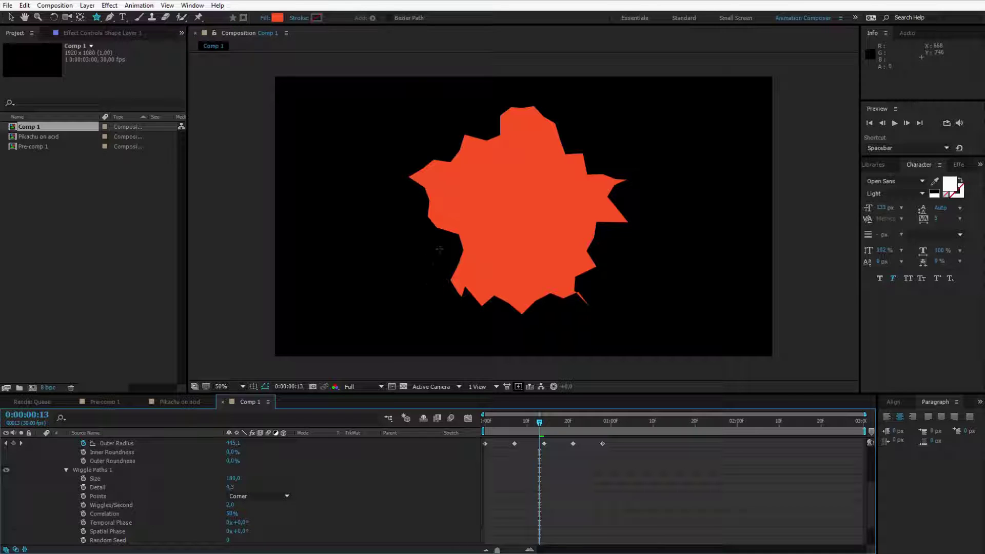
- Set the wiggle Points to Smooth and scrub the first frames to check it
click(277, 497)
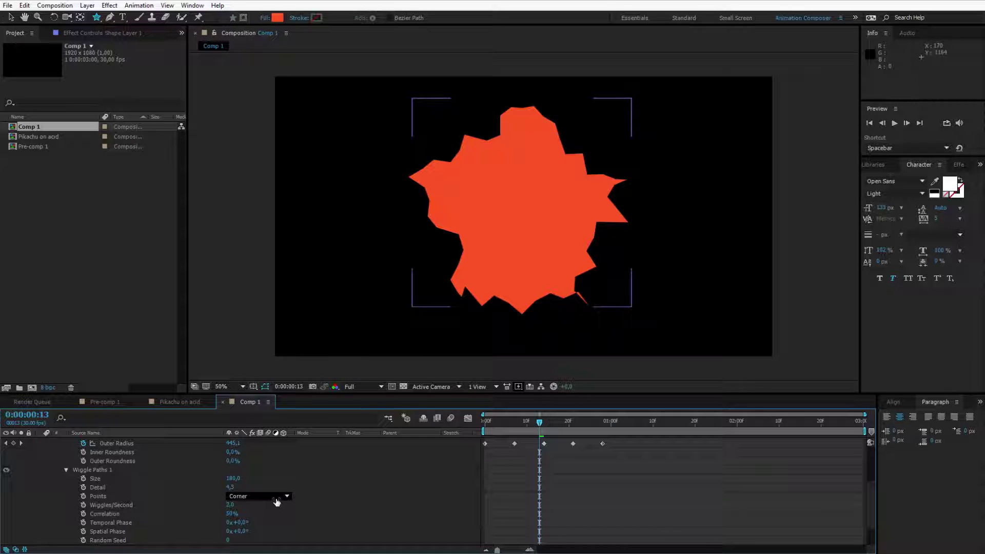
click(255, 518)
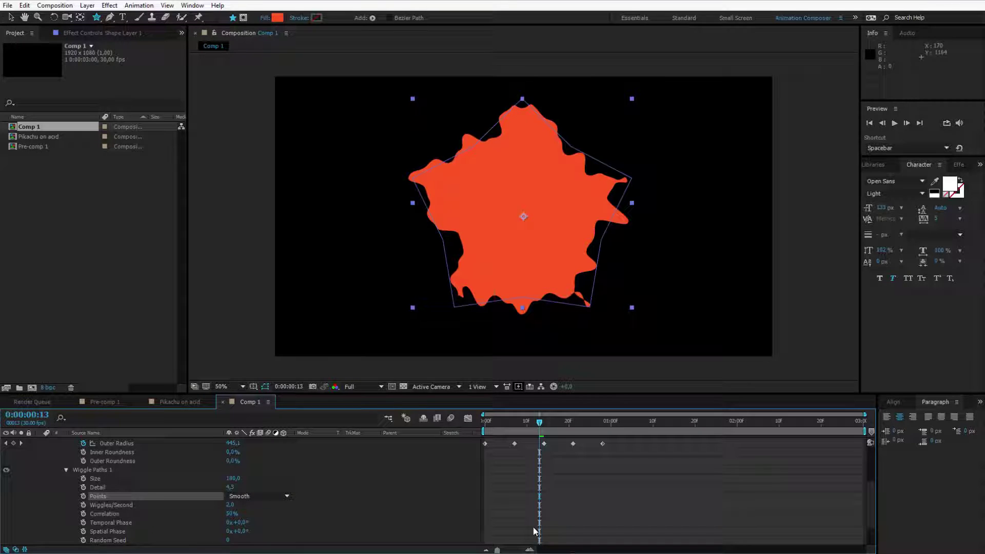
drag(496, 422, 485, 421)
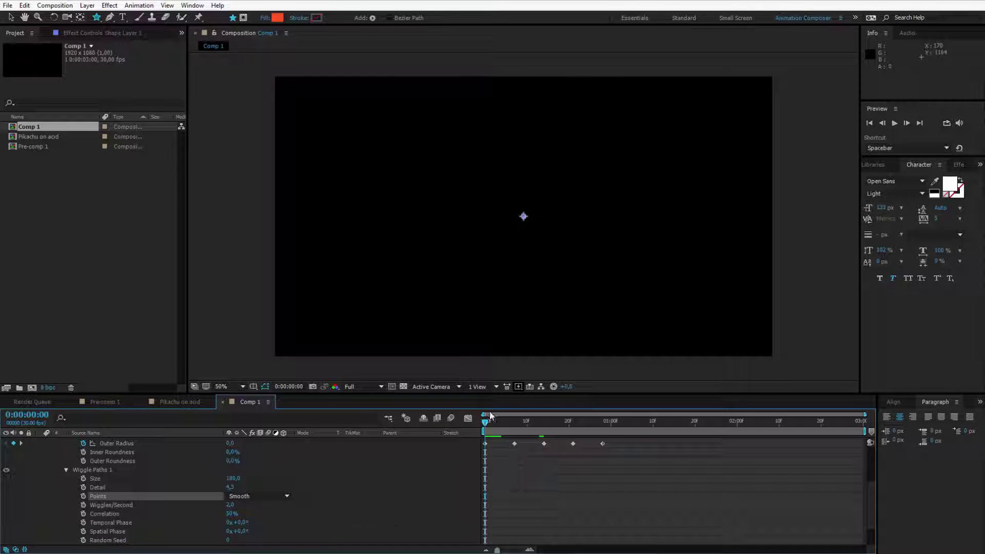
drag(489, 427, 505, 427)
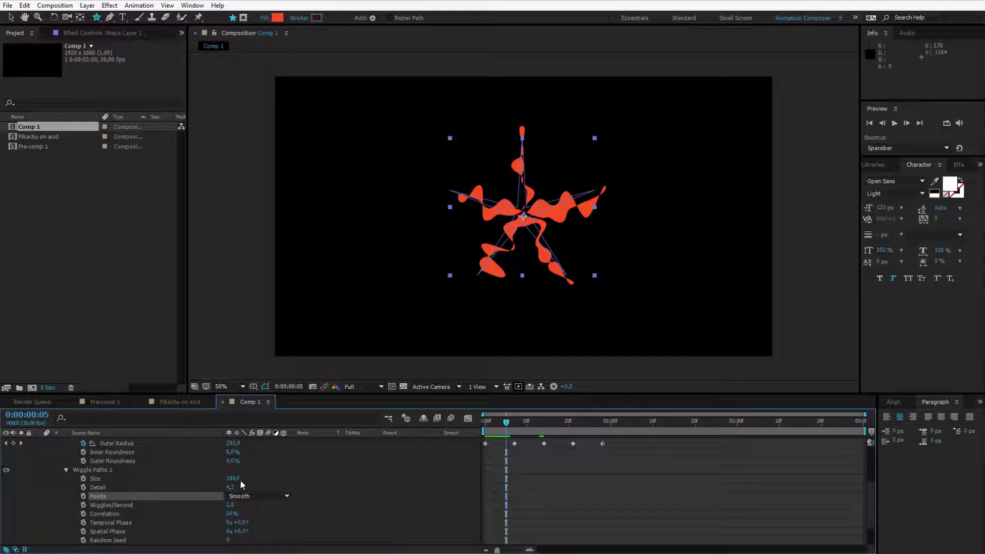
- Reduce the wiggle Size to 96 and preview the animation through frame 28
drag(232, 479, 200, 479)
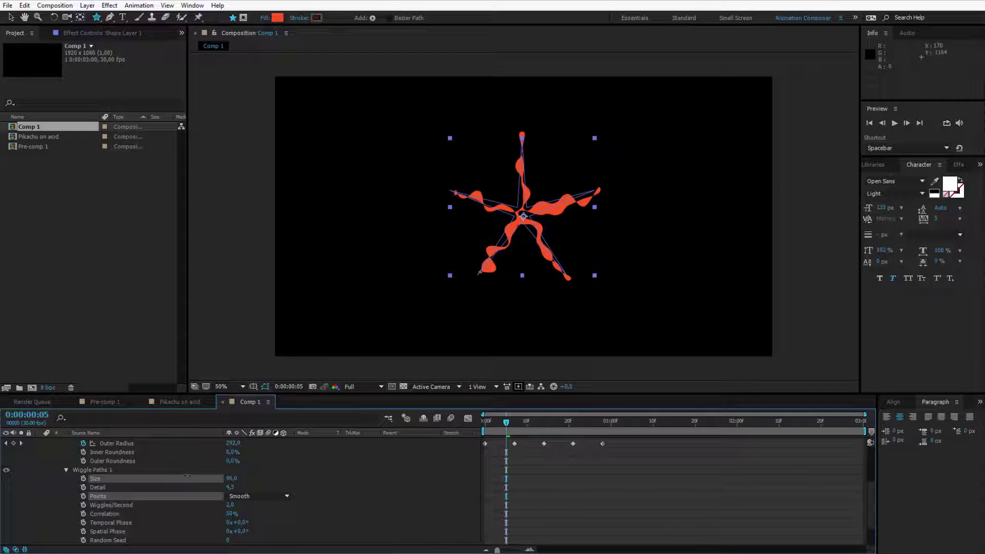
click(483, 435)
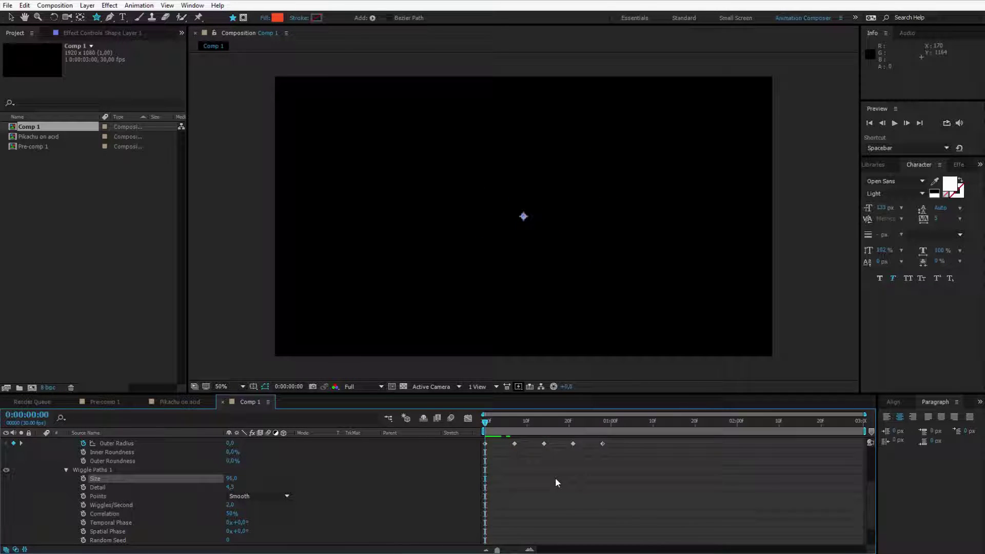
key(space)
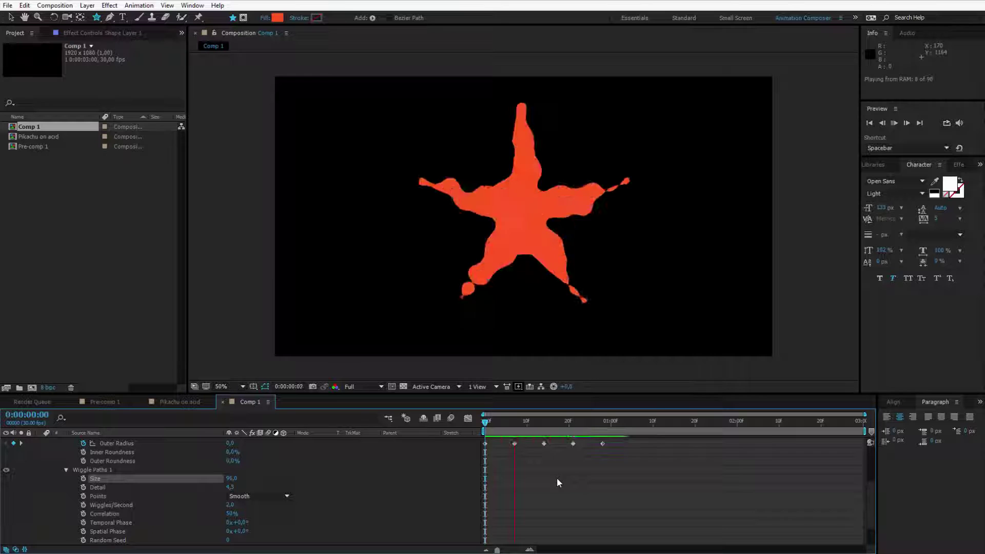
key(space)
drag(490, 429, 607, 426)
scroll(574, 488, up, 3)
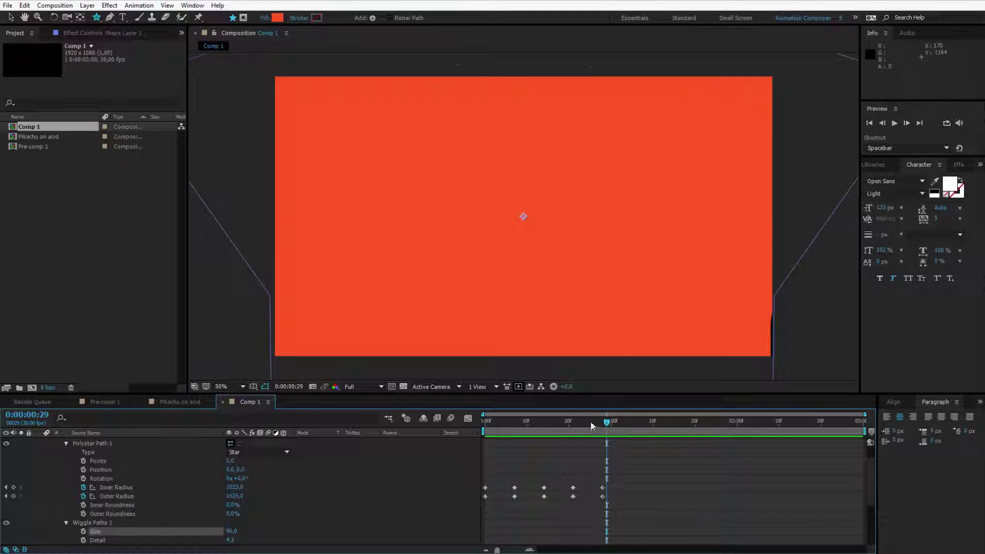
- Apply Easy Ease to all Inner and Outer Radius keyframes, then return to the first frame
click(544, 421)
drag(651, 511, 483, 481)
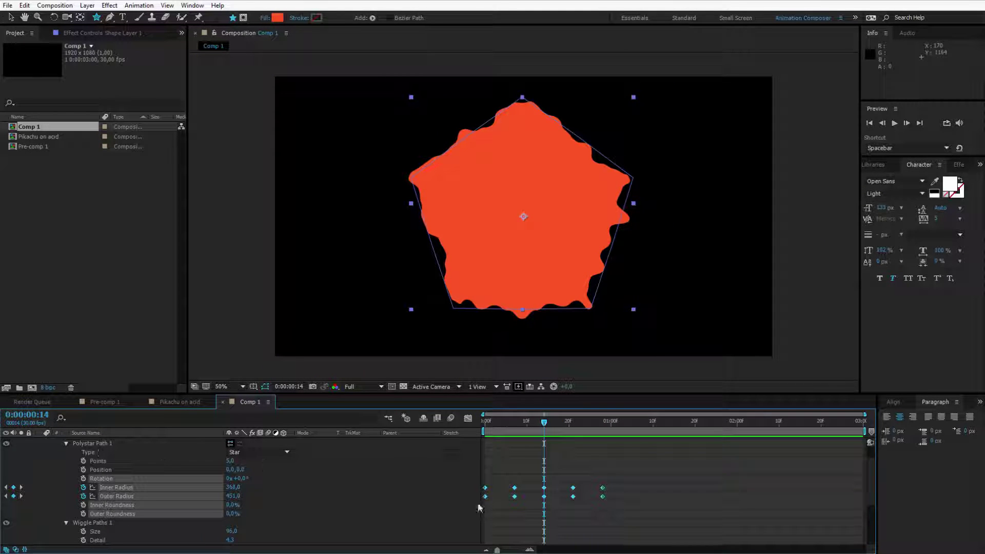
right_click(485, 491)
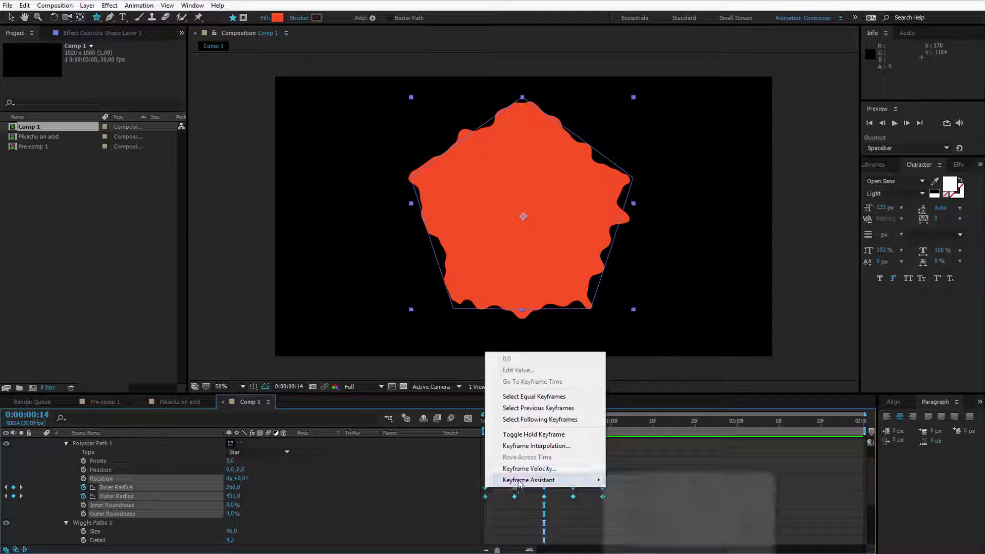
mouse_move(543, 480)
click(644, 507)
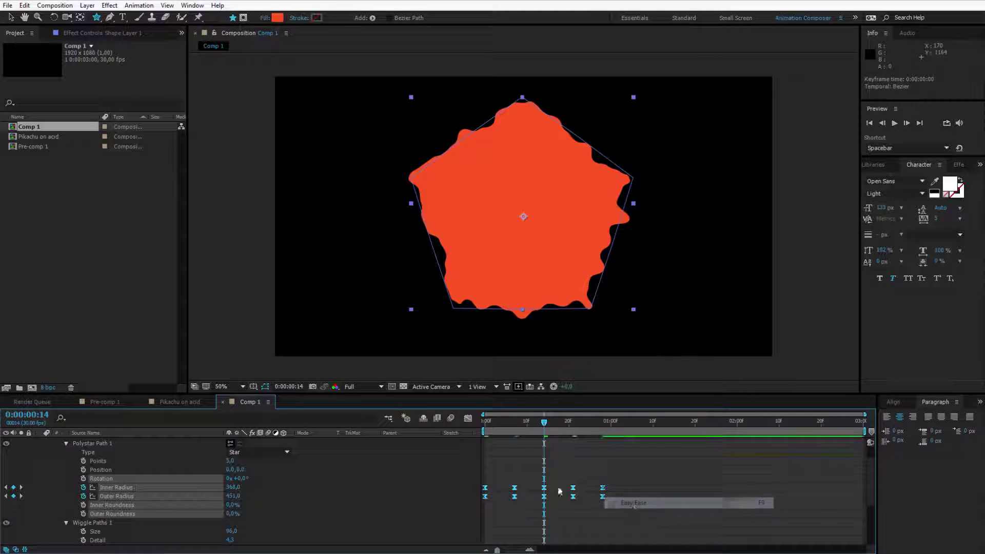
key(Home)
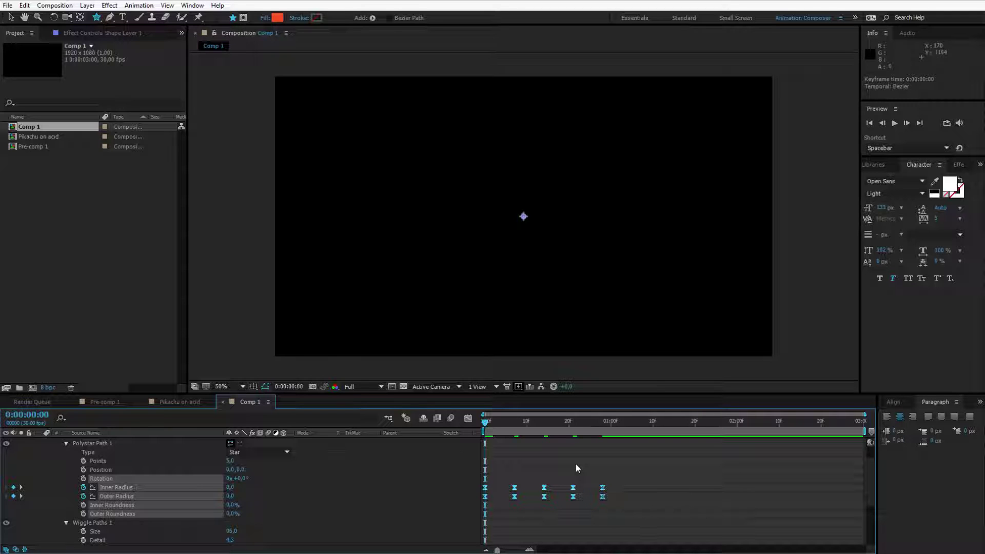
click(546, 454)
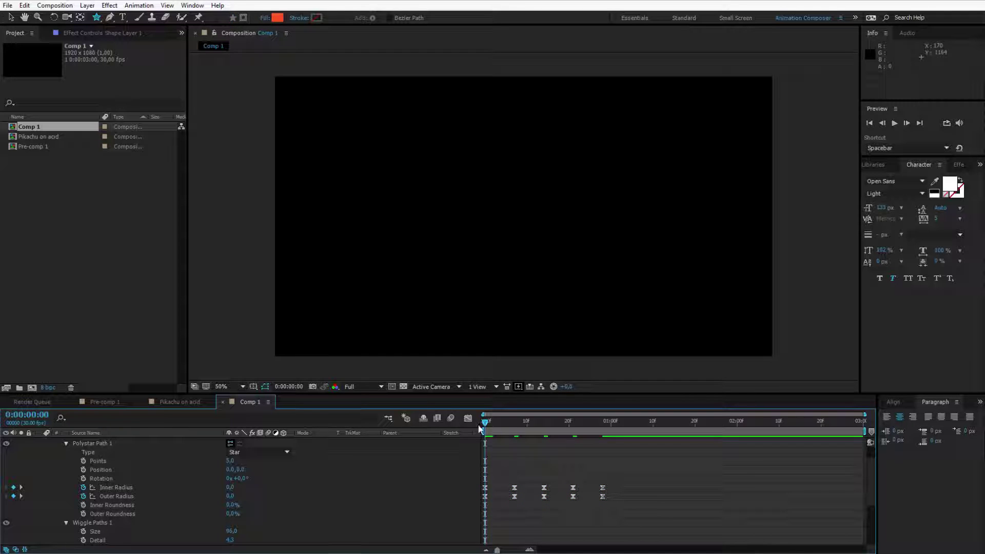
- Shift the radius keyframes after the first so the growth starts at frame 10
key(space)
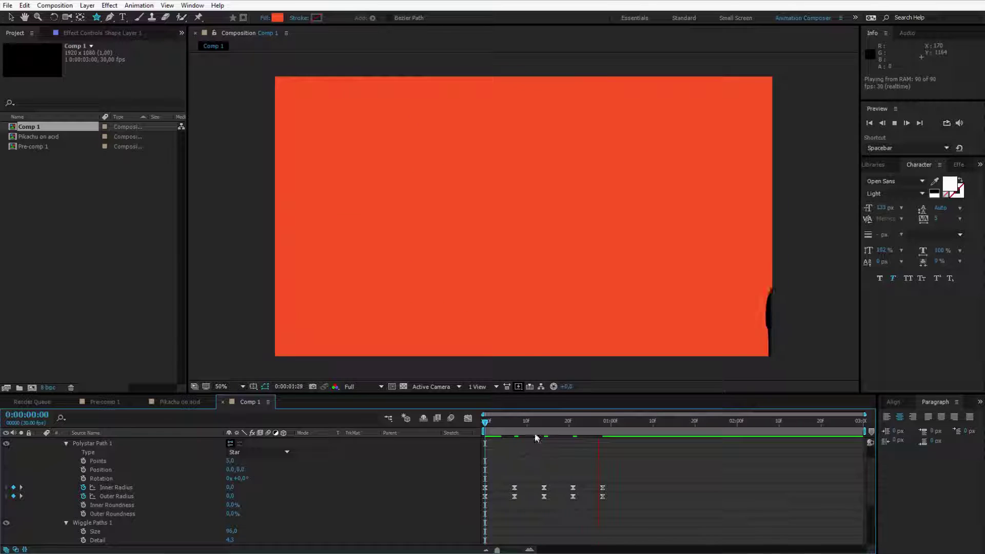
drag(535, 433, 511, 433)
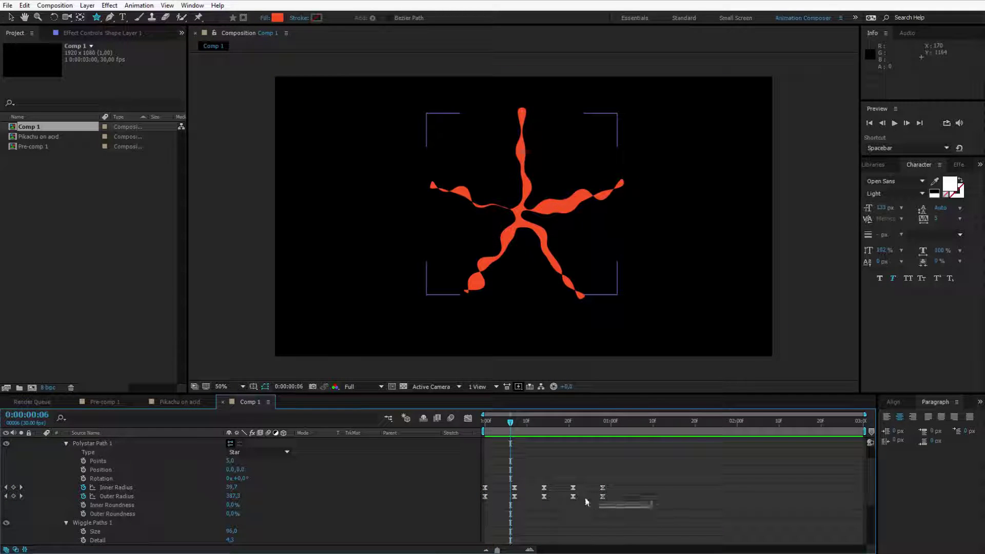
drag(586, 502, 512, 483)
click(517, 492)
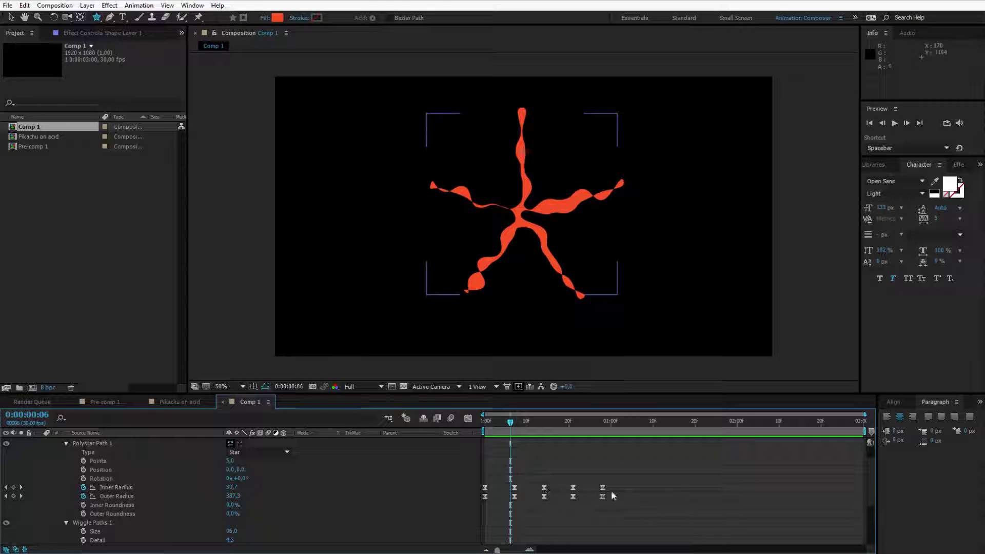
drag(612, 496, 513, 482)
drag(661, 513, 528, 488)
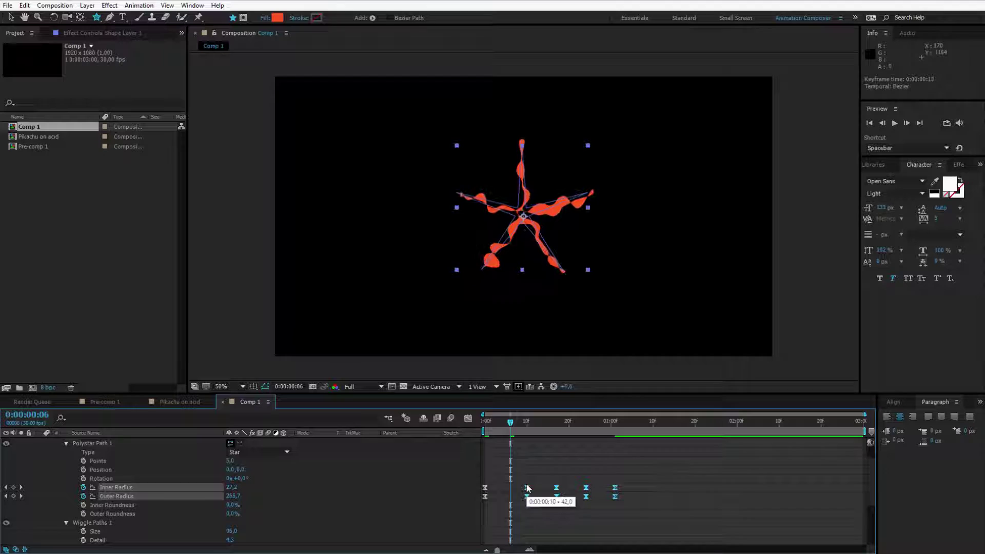
click(566, 474)
- Raise Inner Radius to 75 around frame 10 to fatten the star, and preview it
key(space)
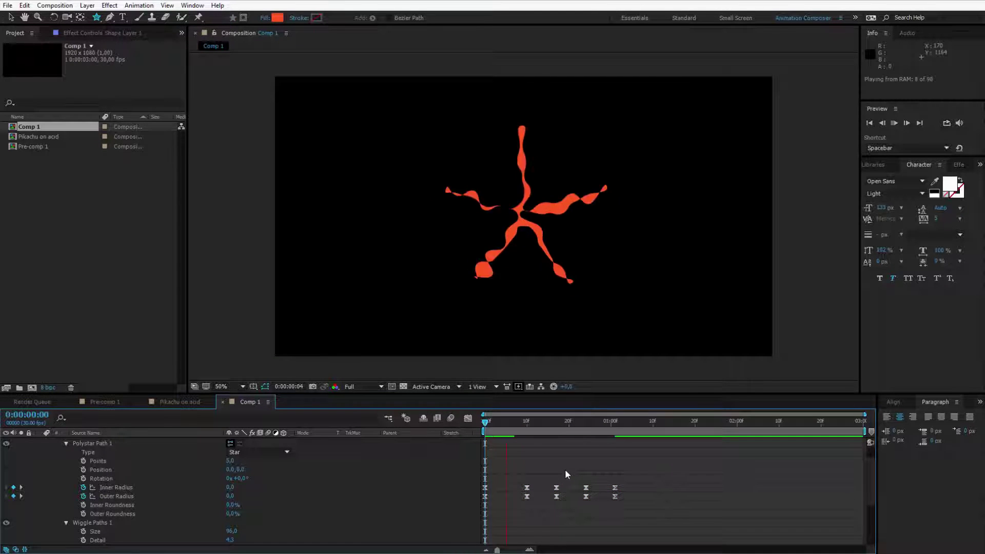
click(500, 425)
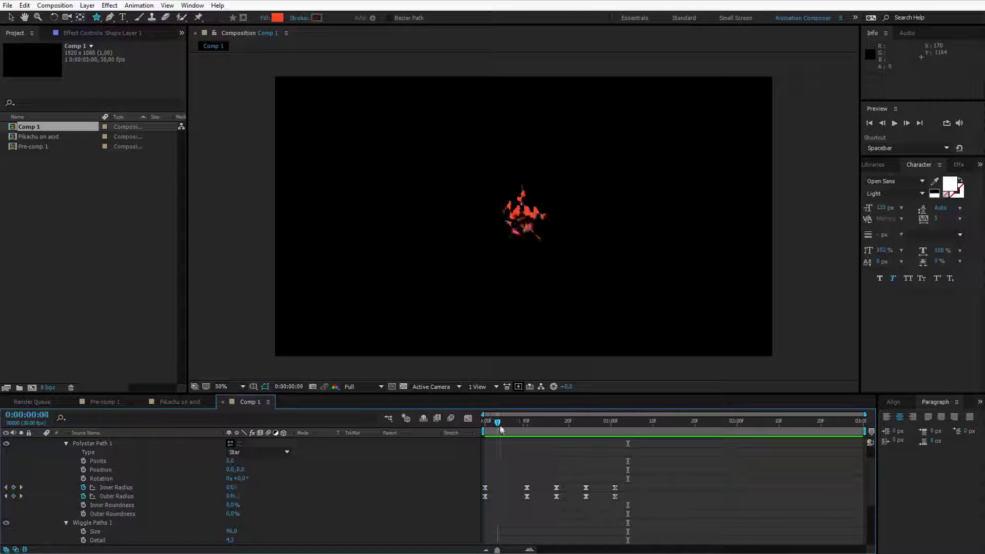
drag(501, 430, 526, 436)
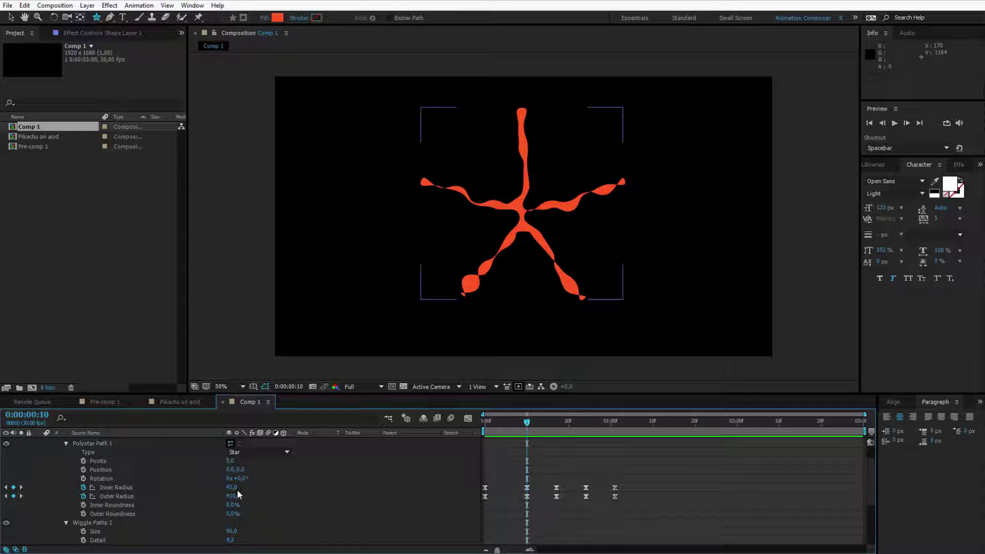
drag(232, 487, 387, 490)
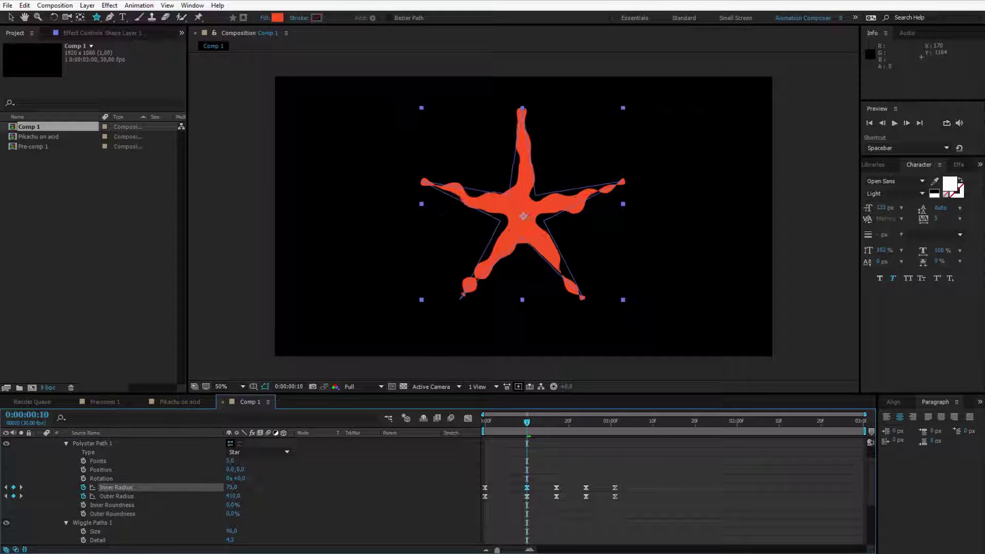
drag(512, 430, 484, 430)
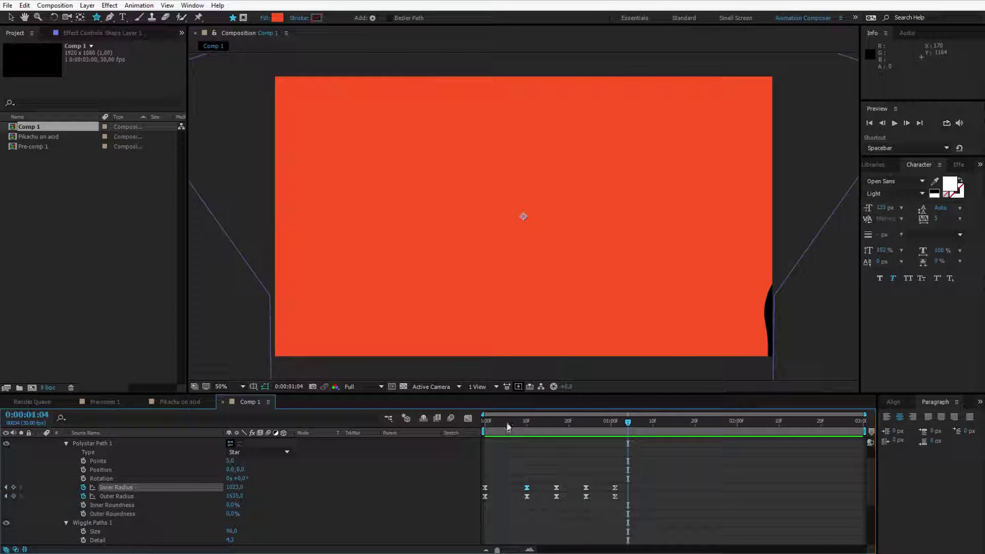
click(487, 422)
drag(486, 422, 607, 435)
- Duplicate Shape Layer 1 into Shape Layers 2 and 3, offsetting each a few frames later
scroll(110, 473, up, 1)
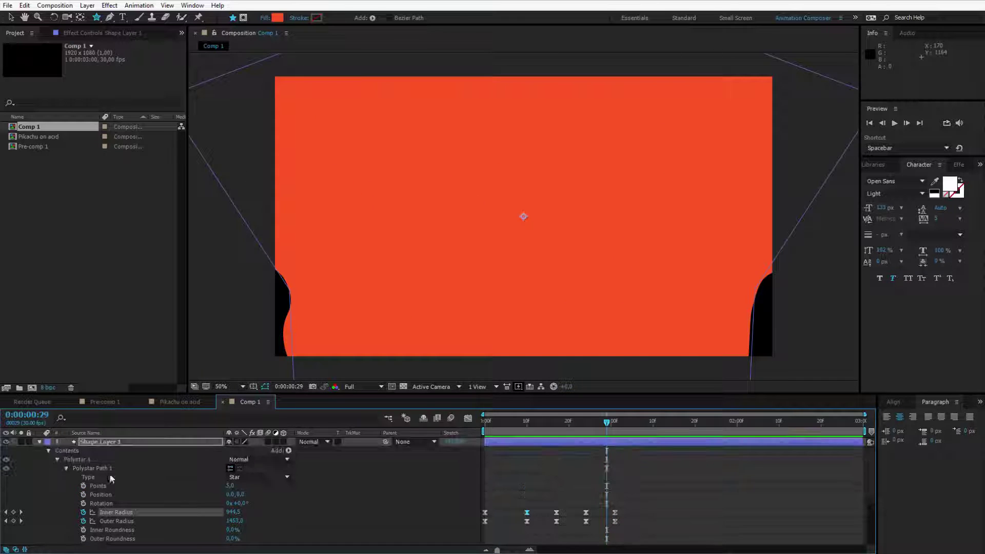
click(40, 442)
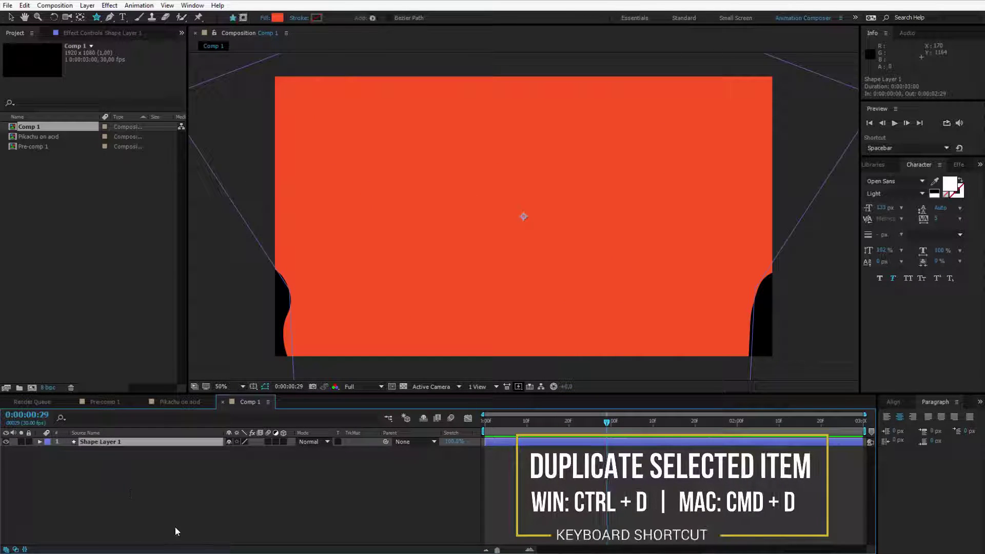
key(ctrl+d)
key(ctrl+d)
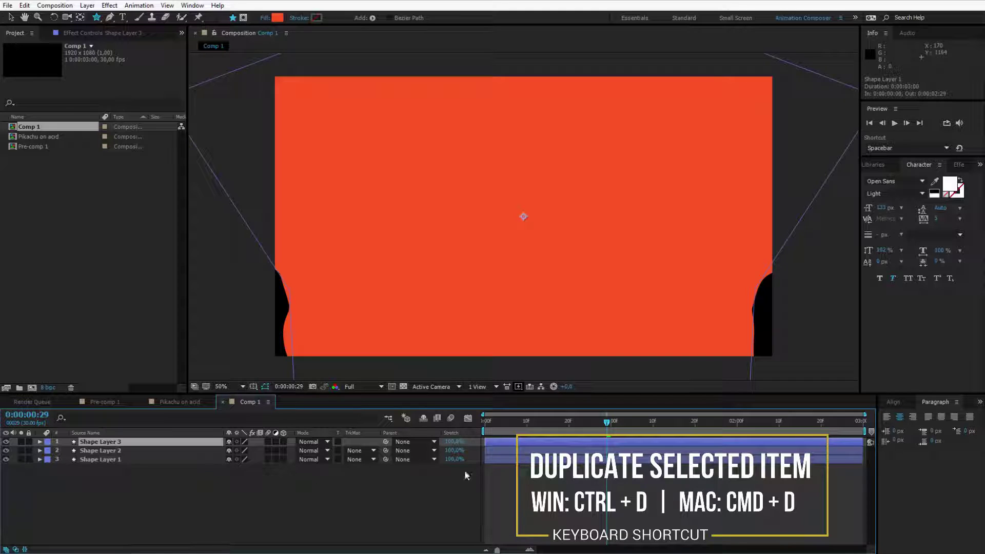
click(494, 449)
drag(497, 450, 527, 442)
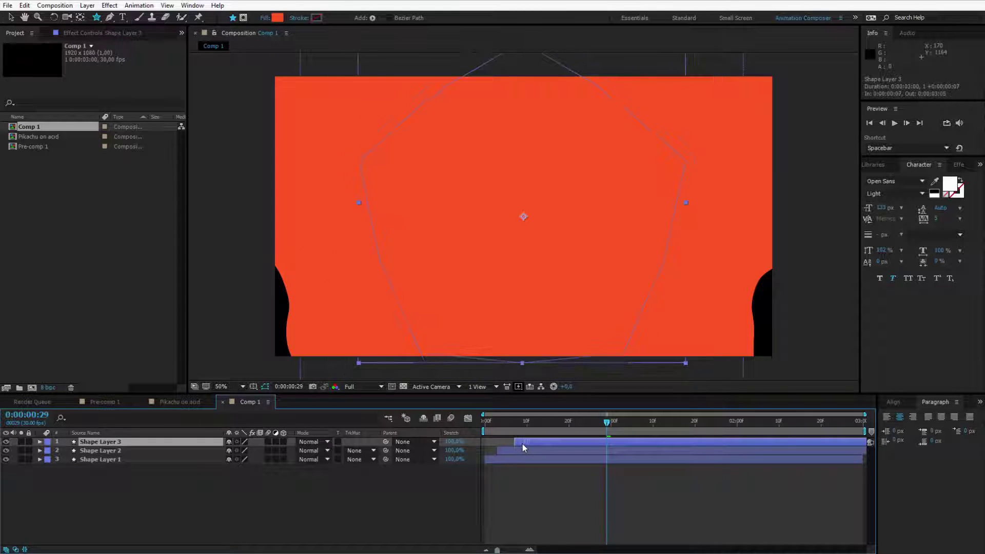
click(494, 427)
key(space)
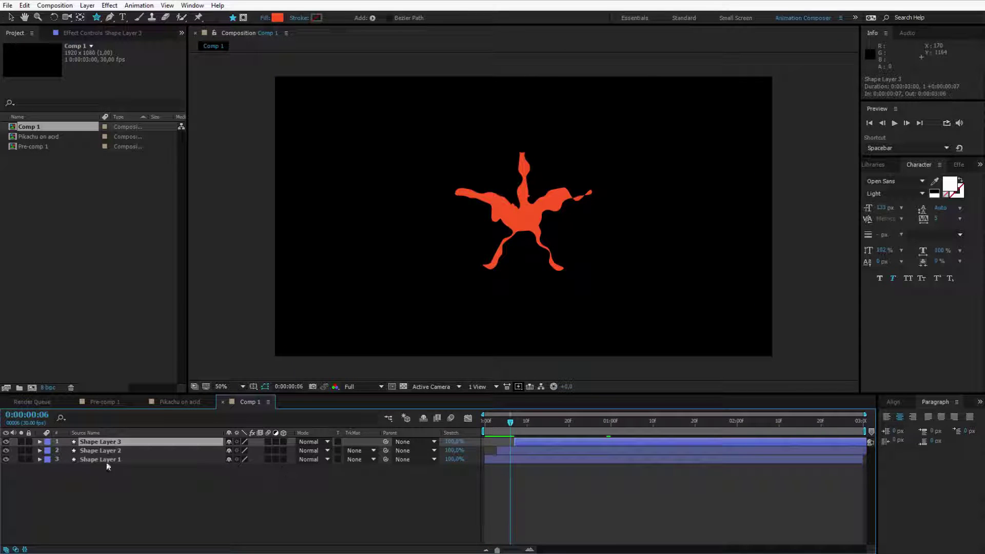
click(110, 451)
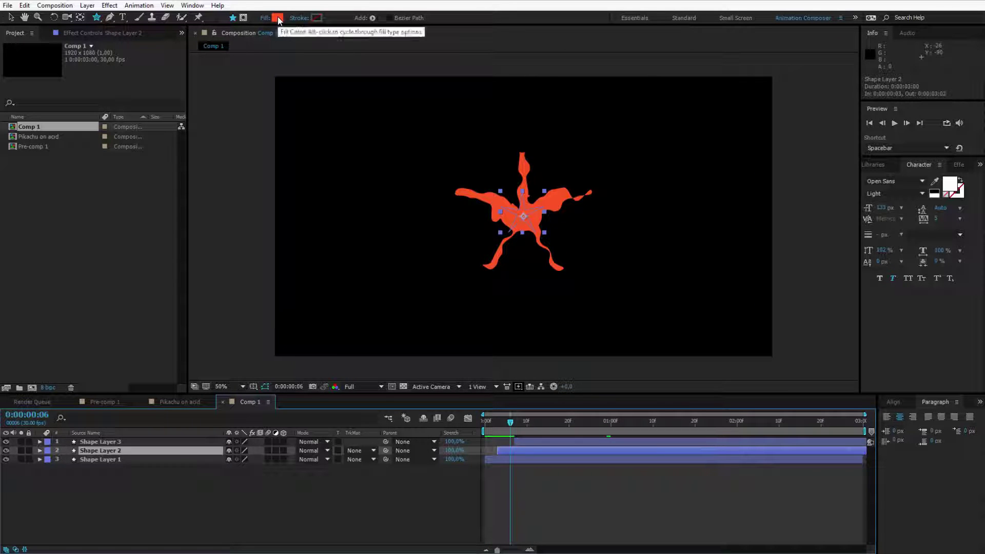
click(428, 508)
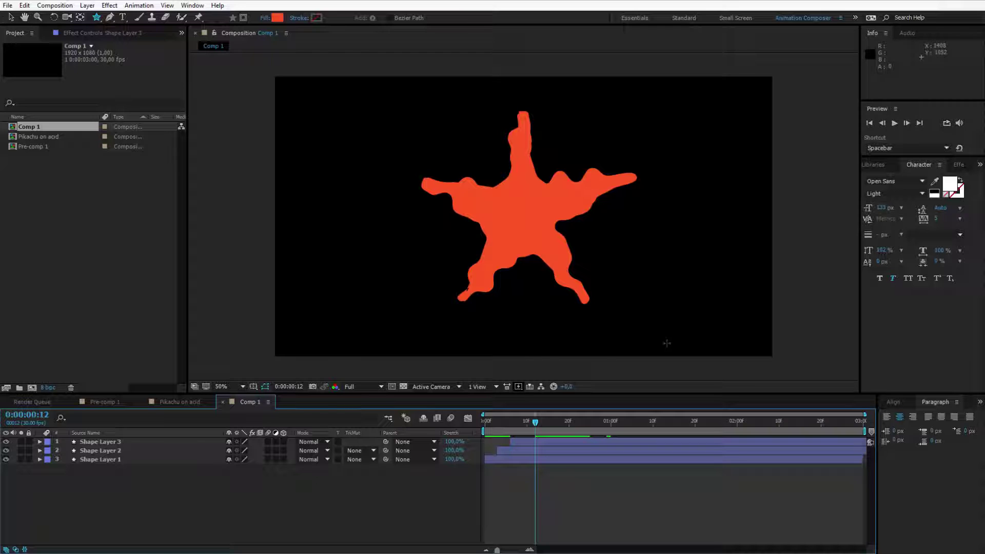
- Open the Adobe Color Themes extension panel on its Explore view
click(196, 7)
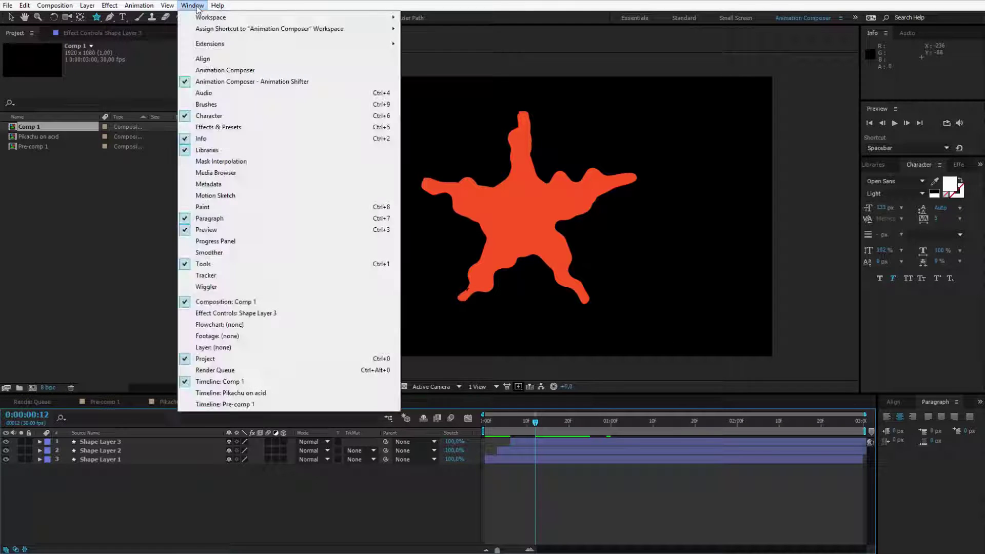
mouse_move(223, 47)
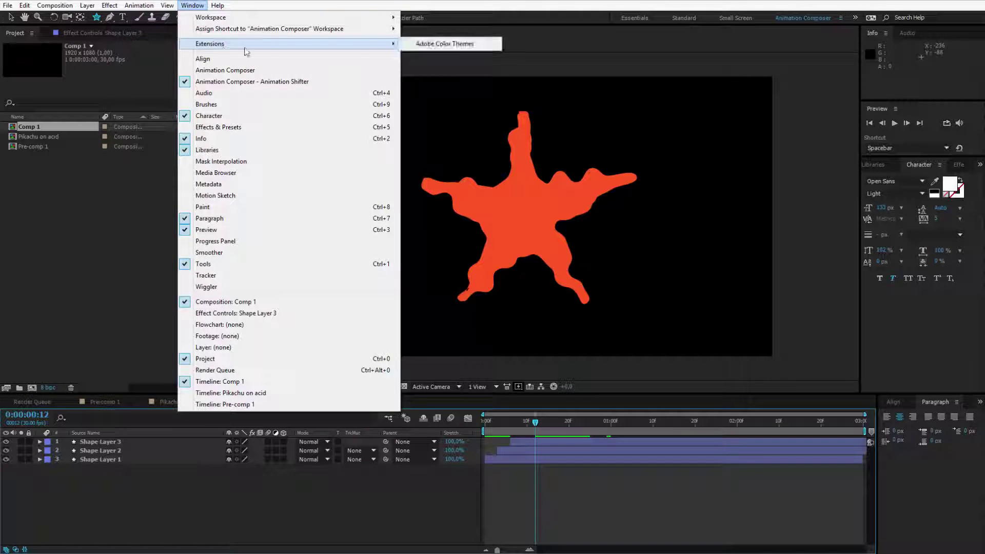
click(445, 45)
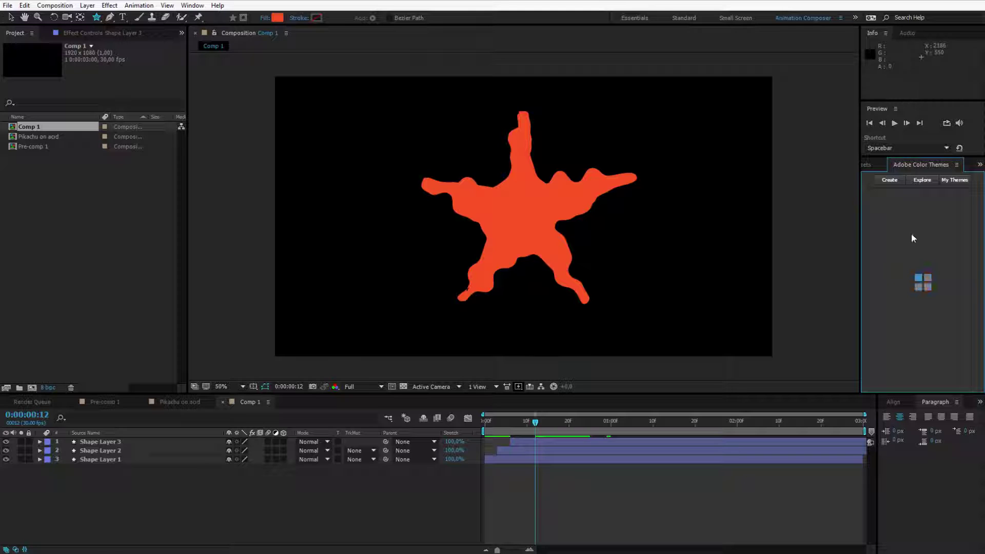
click(922, 181)
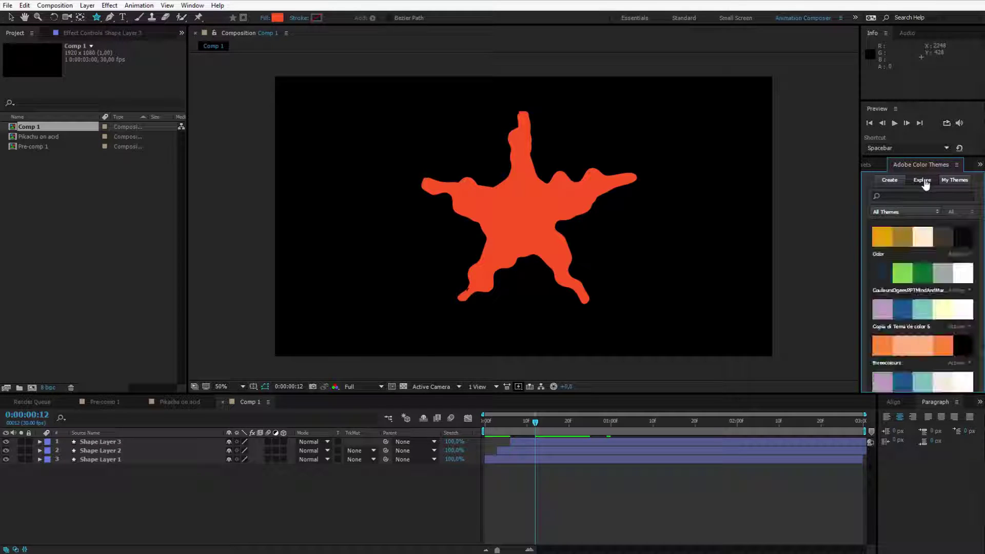
- Scroll through the community colour themes to find a suitable palette
scroll(919, 297, down, 5)
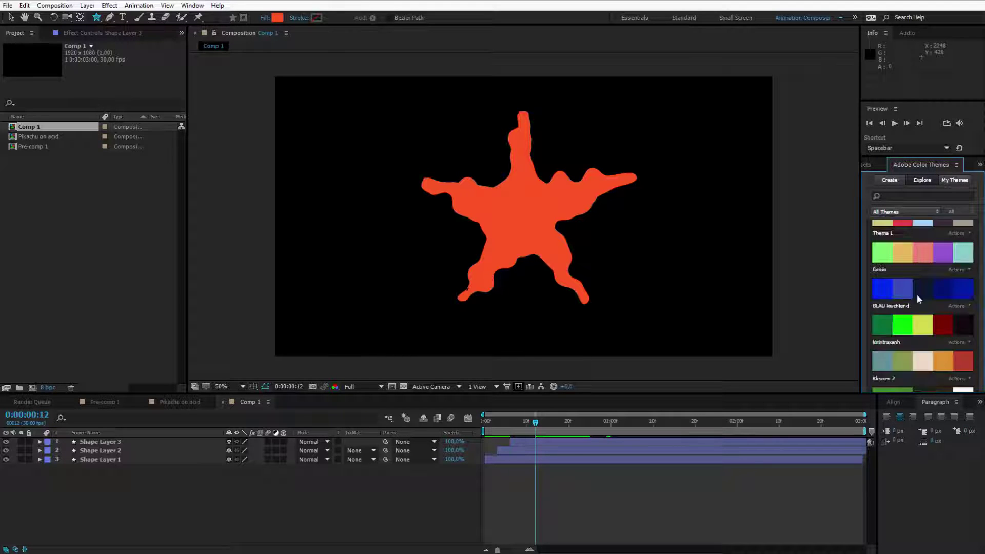
scroll(896, 267, down, 5)
scroll(936, 303, down, 5)
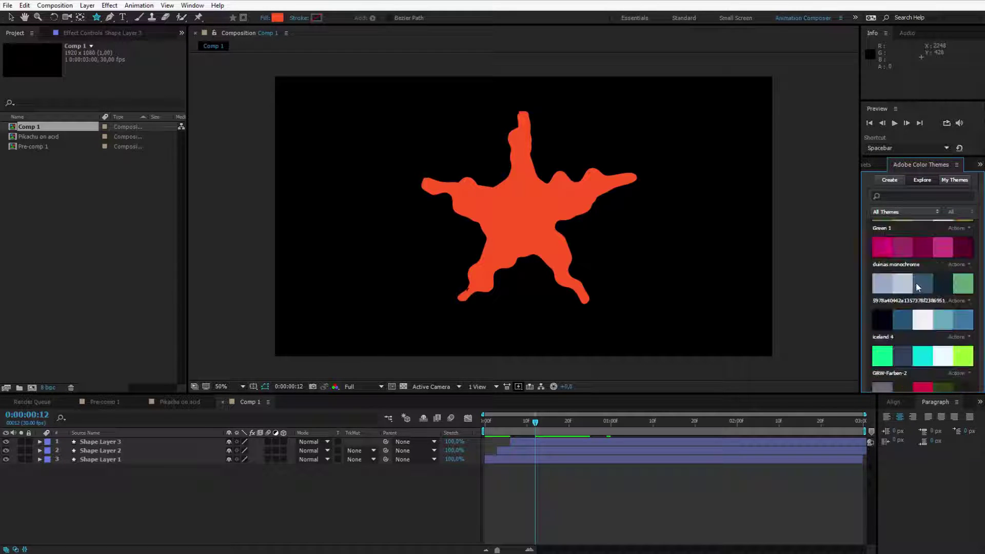
scroll(919, 304, down, 10)
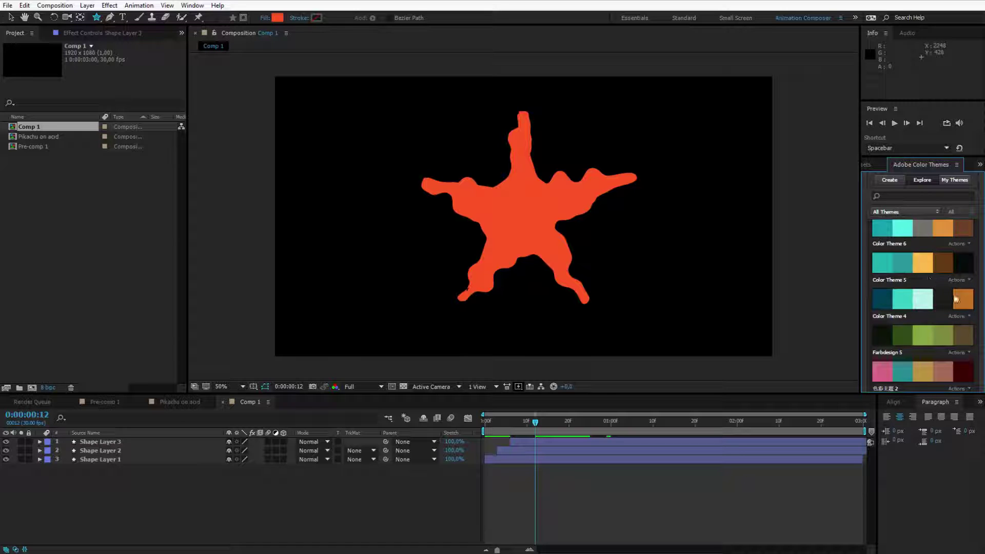
scroll(948, 277, down, 10)
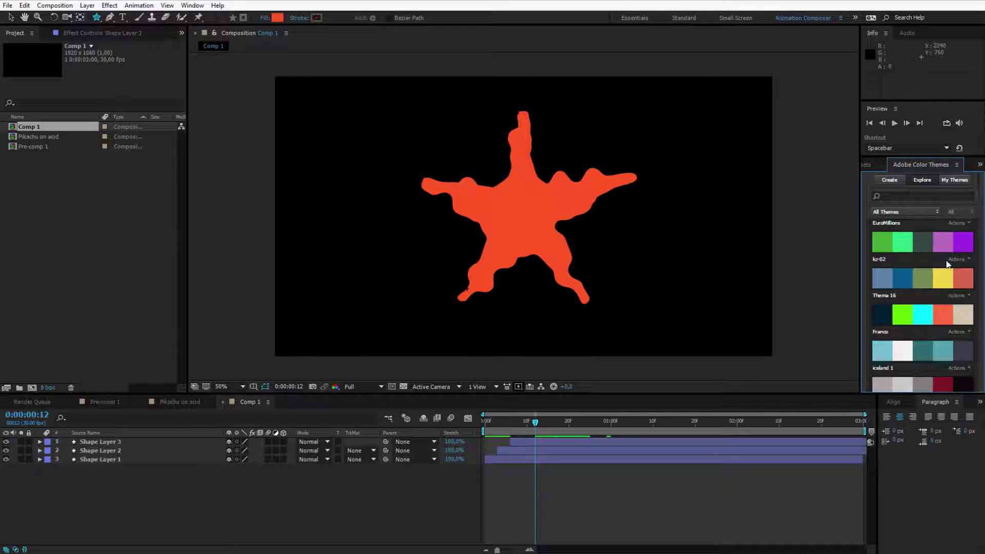
scroll(924, 306, down, 10)
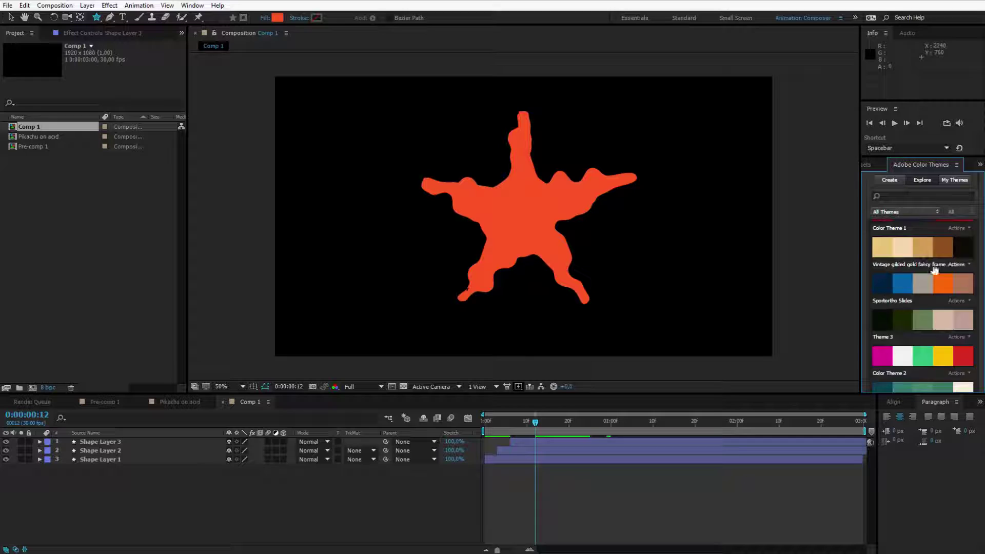
scroll(934, 269, down, 10)
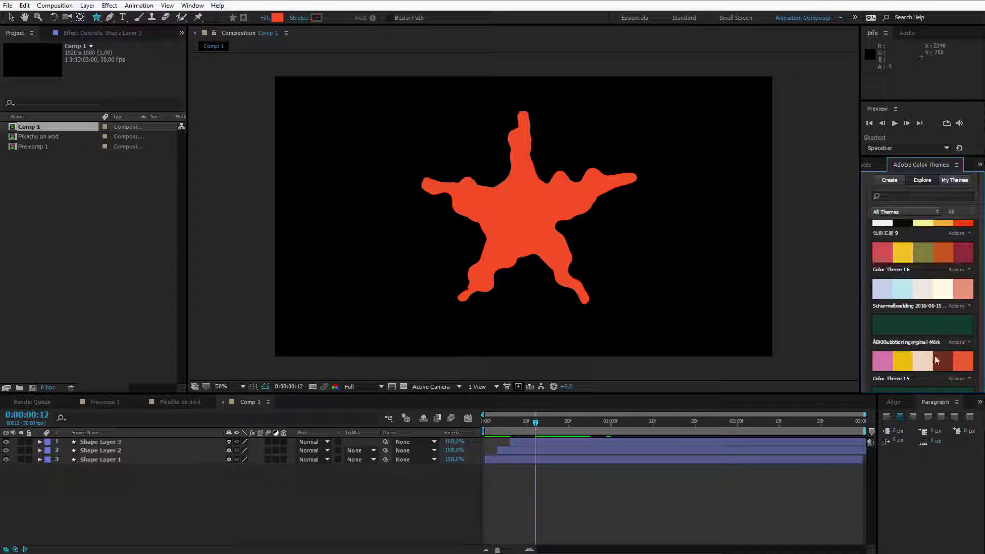
scroll(925, 319, down, 5)
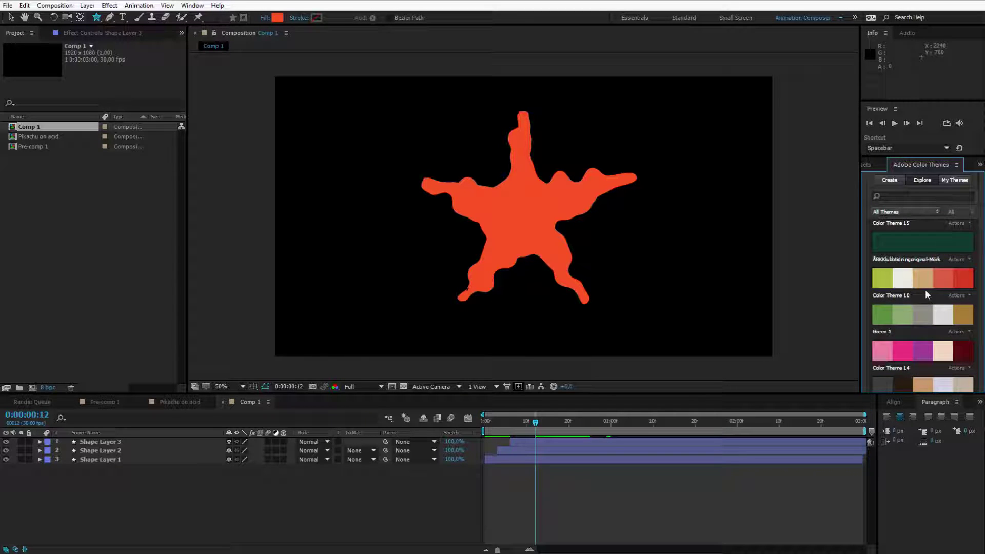
scroll(925, 290, down, 10)
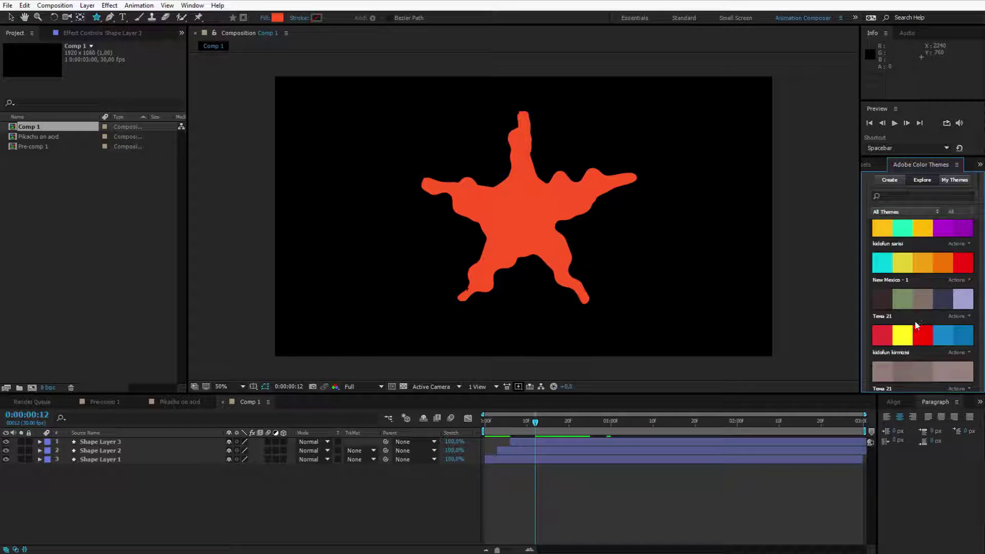
scroll(920, 303, down, 10)
scroll(928, 308, down, 10)
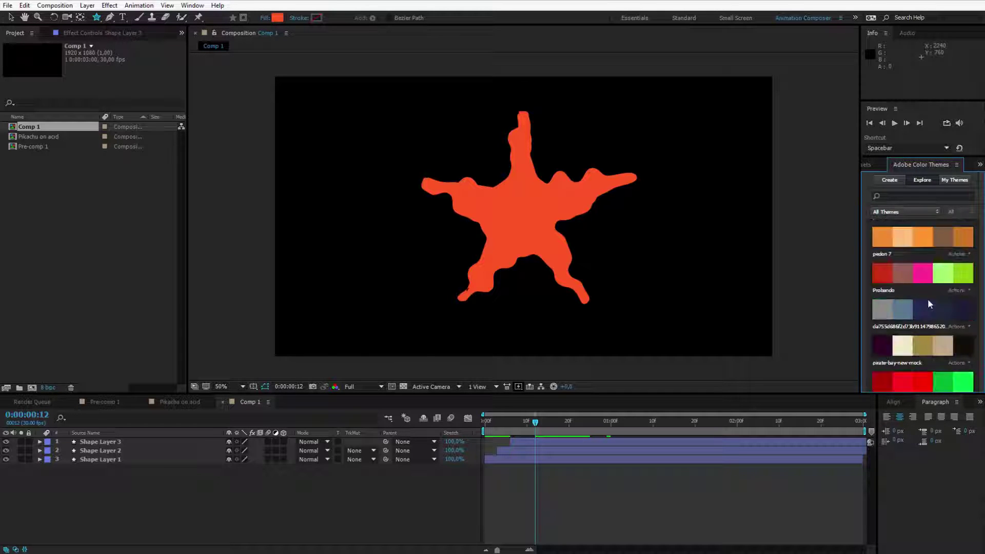
scroll(933, 298, up, 5)
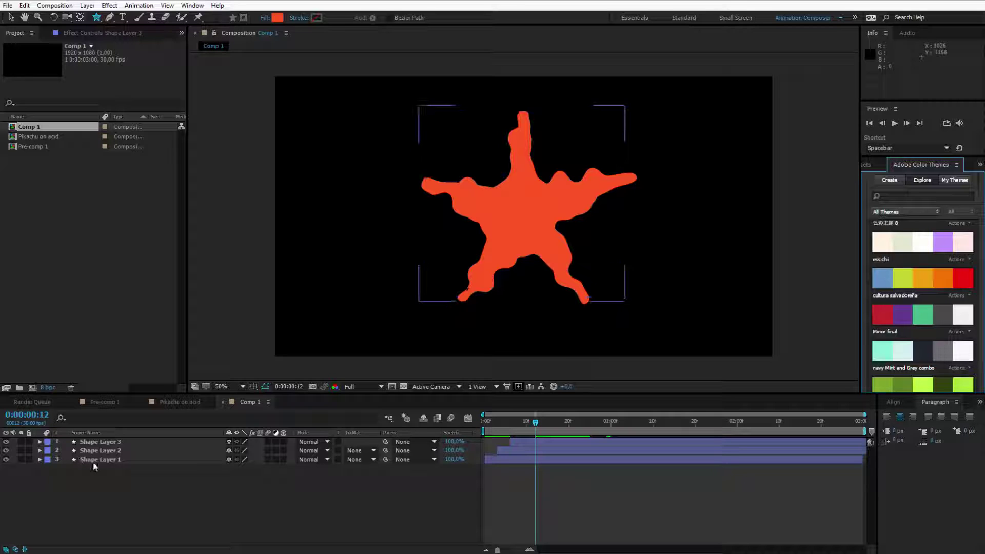
- Fill Shape Layer 2 with the theme's blue (6494C1) using the eyedropper
click(527, 421)
click(117, 458)
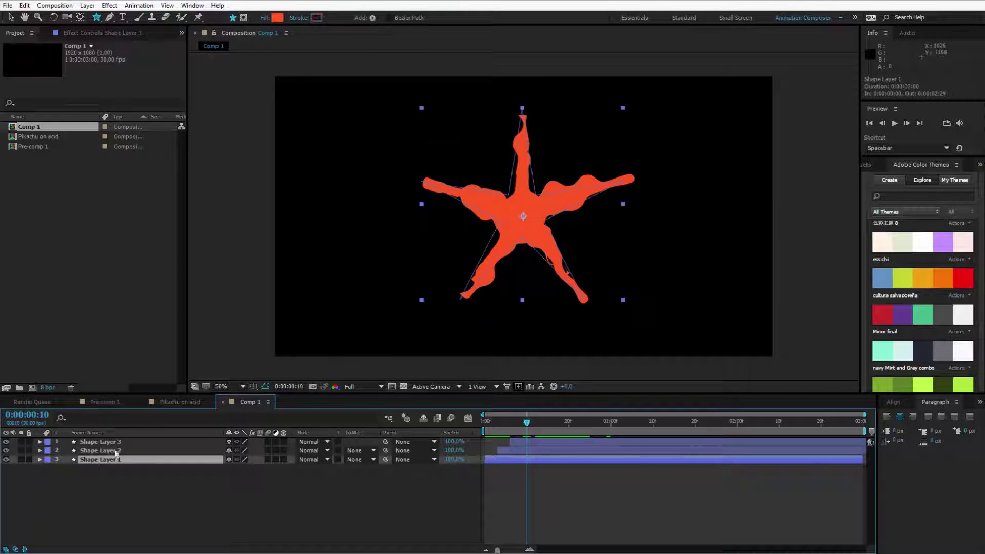
click(117, 451)
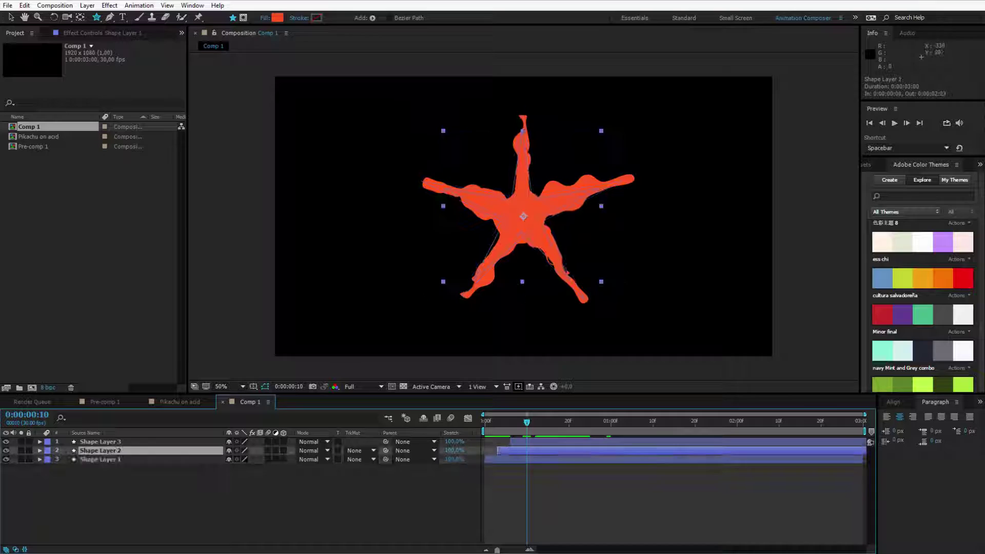
click(277, 18)
click(218, 61)
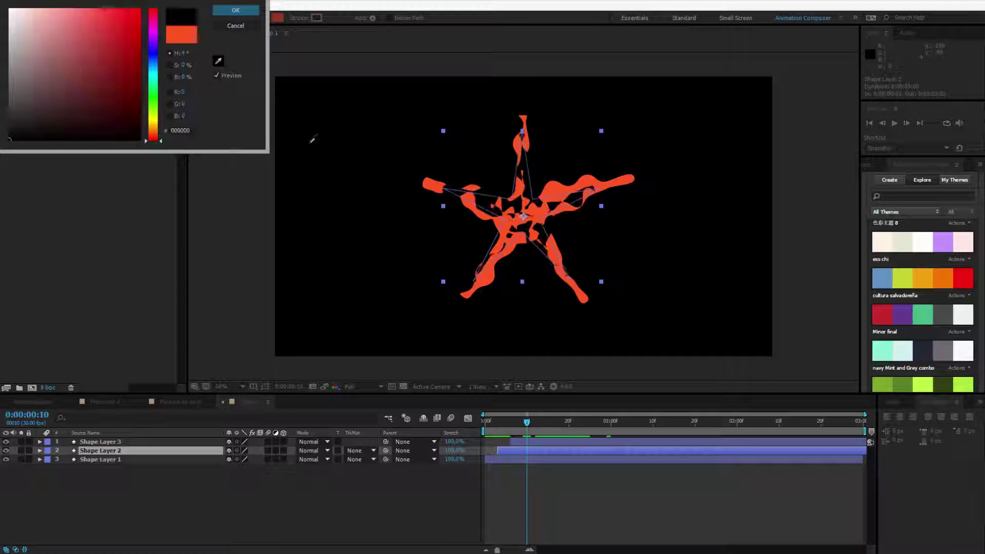
click(882, 278)
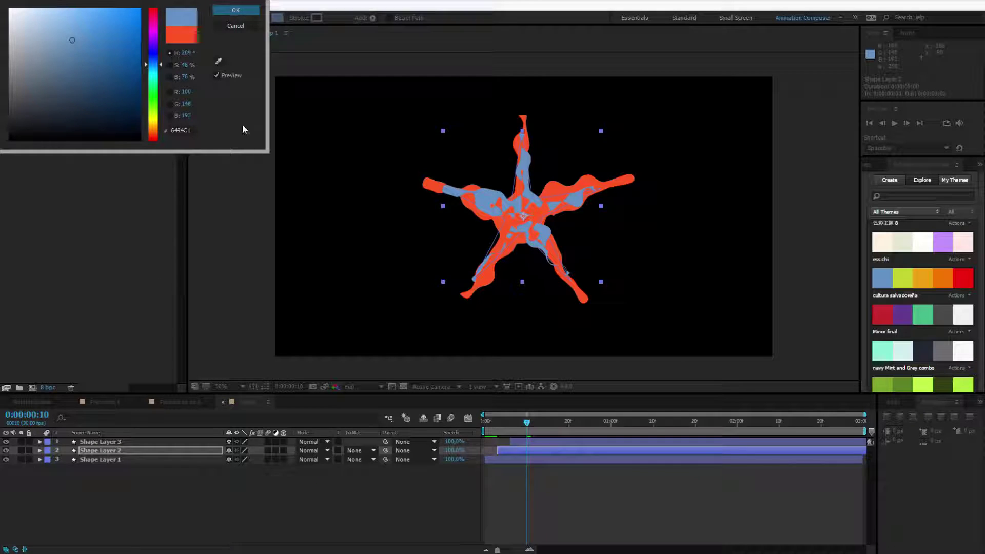
click(234, 15)
- Fill Shape Layer 3 with the golden theme colour (F1A111) and preview the three-colour star
click(128, 441)
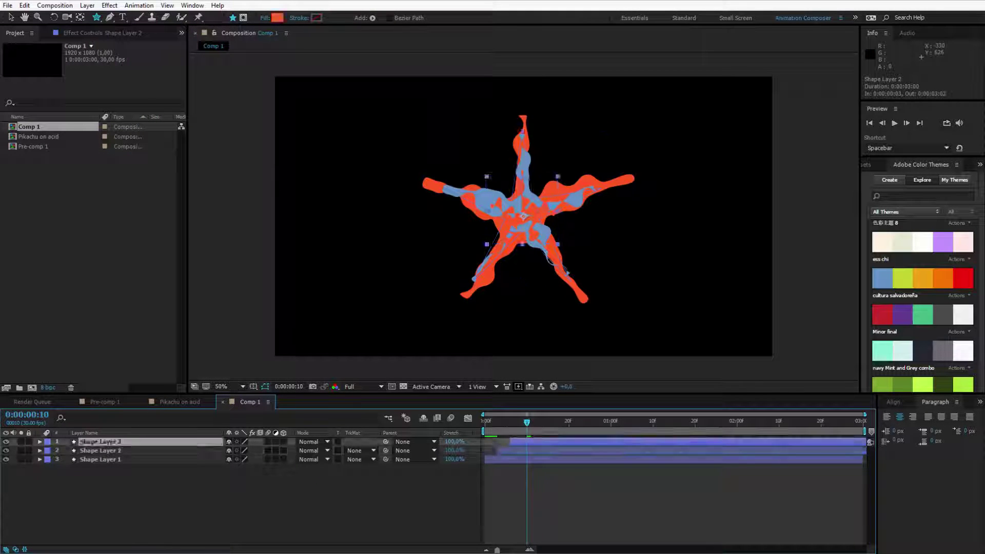
click(276, 17)
click(219, 61)
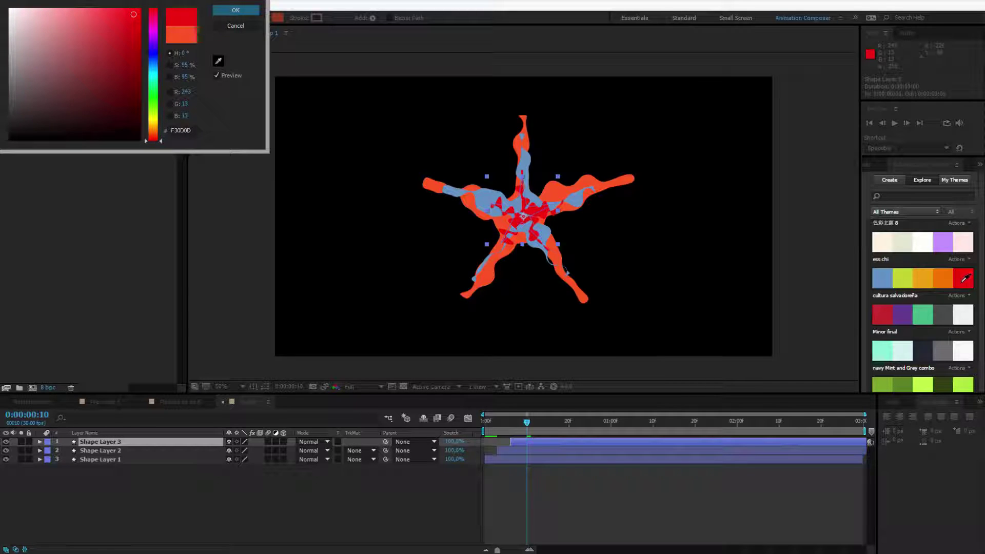
click(928, 277)
click(252, 8)
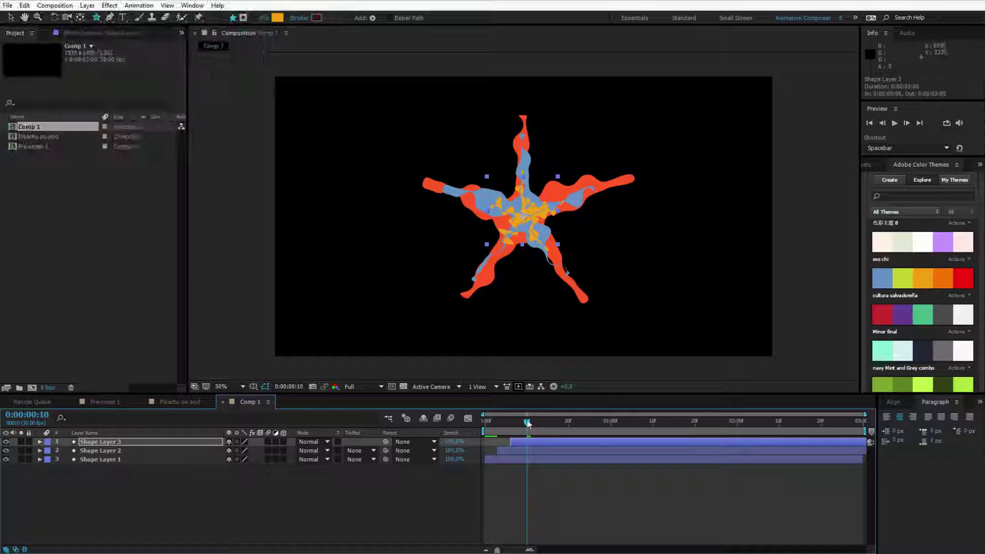
key(space)
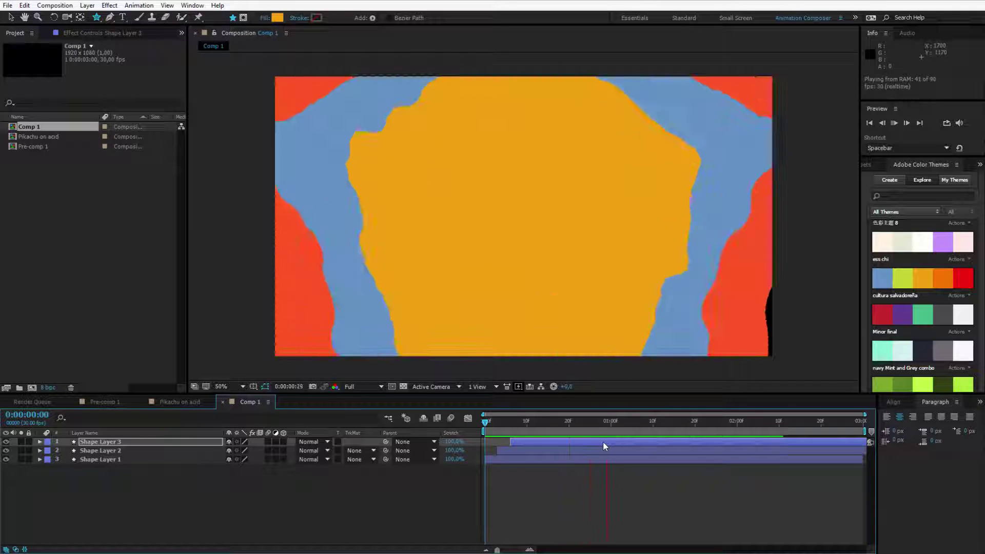
- Precompose Shape Layers 1–3 into Pre-comp 2, check the animation, and select the new layer
key(space)
drag(484, 421, 610, 444)
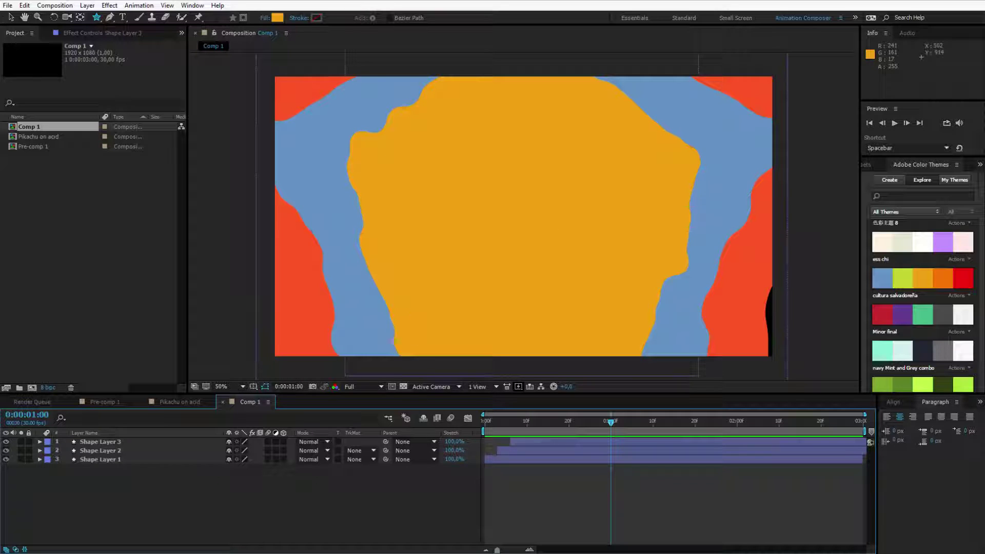
click(108, 458)
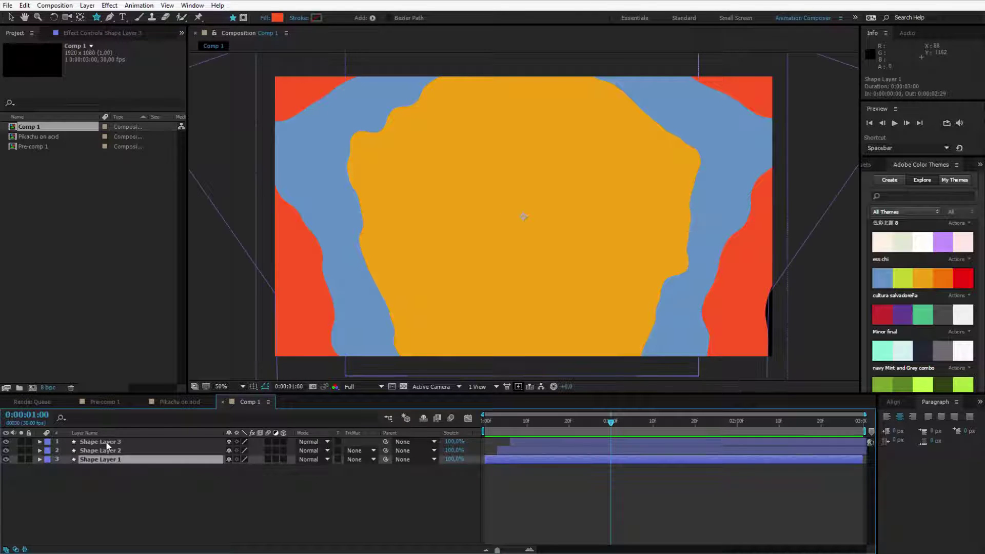
shift+click(106, 442)
right_click(116, 452)
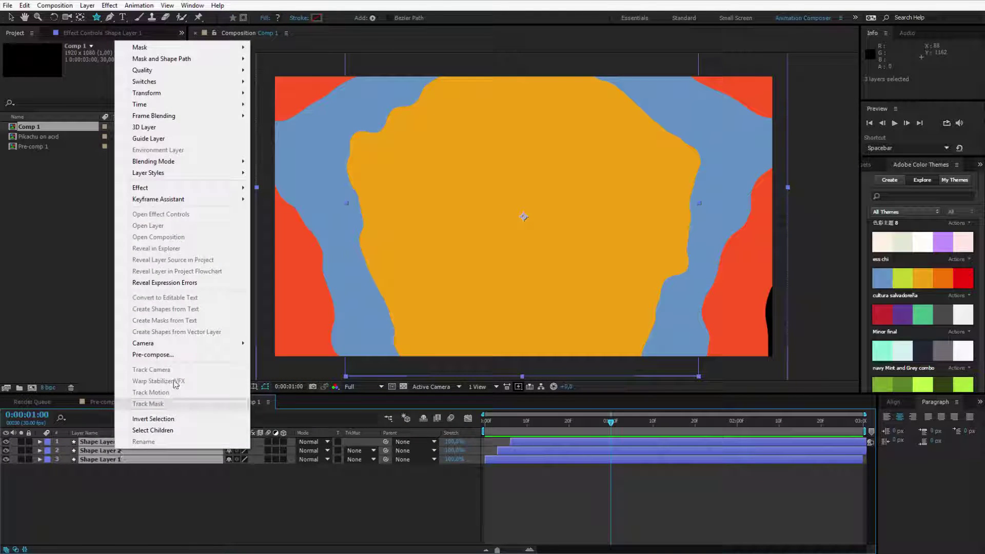
click(167, 353)
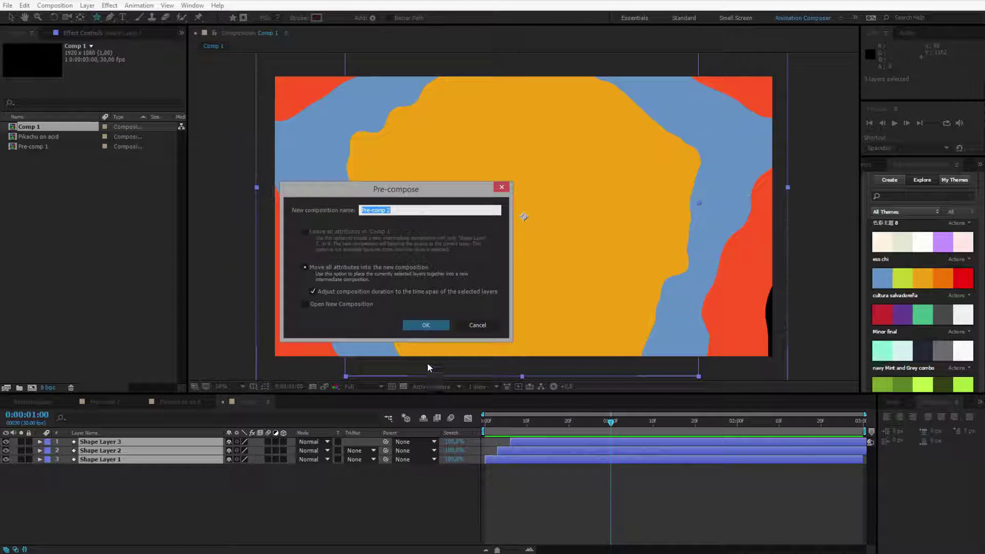
click(425, 325)
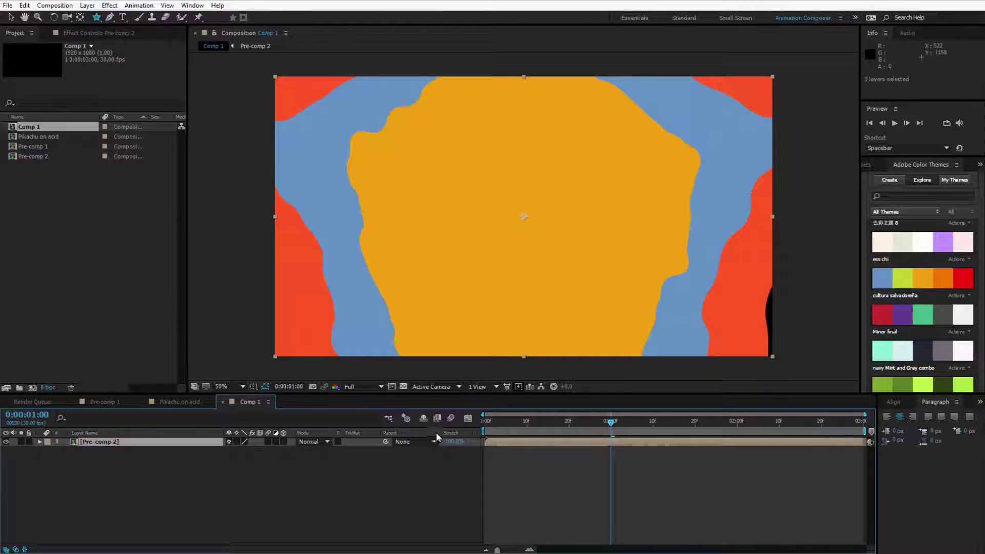
drag(486, 422, 593, 435)
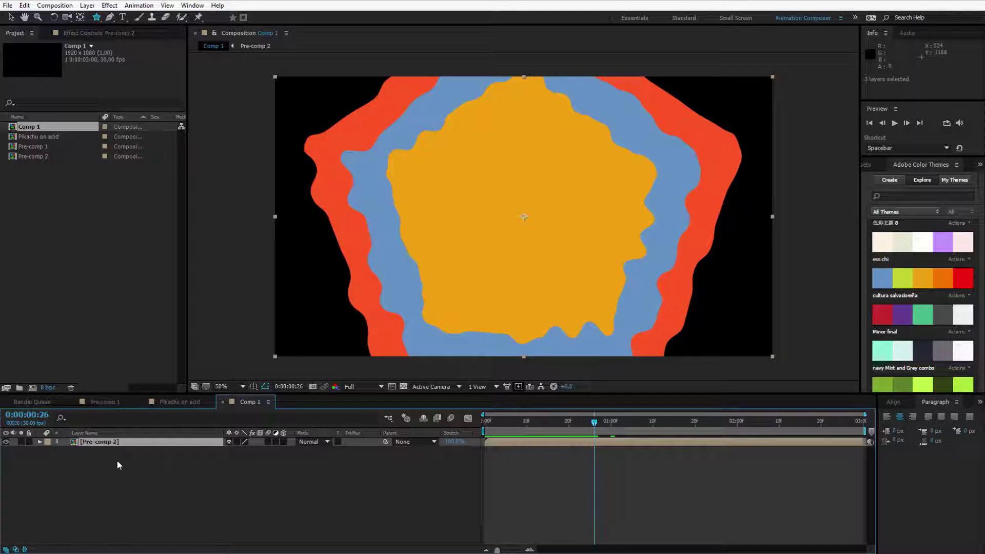
click(94, 442)
- Duplicate Pre-comp 2, delay the top copy, and set it to Silhouette Alpha to cut a star hole
key(ctrl+d)
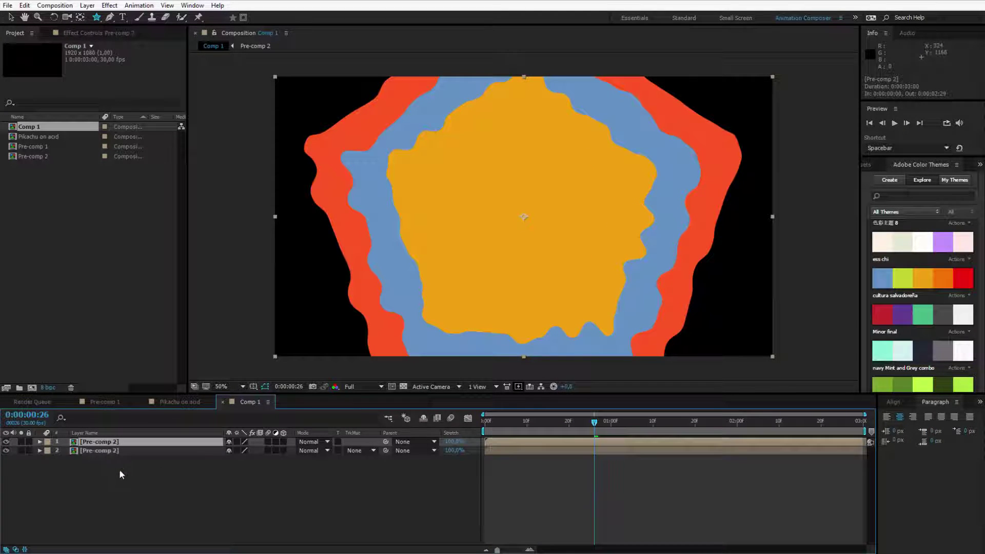
drag(499, 442, 570, 439)
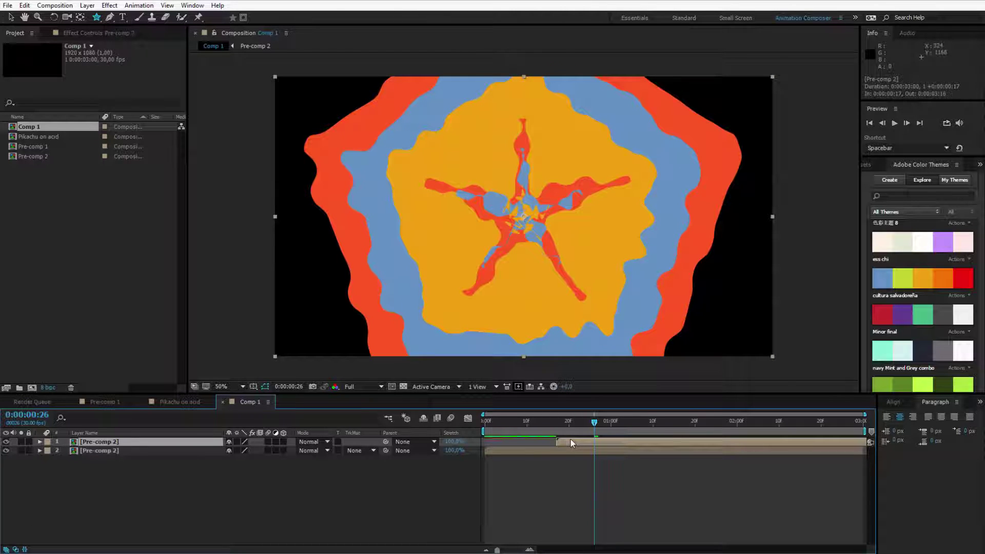
click(326, 442)
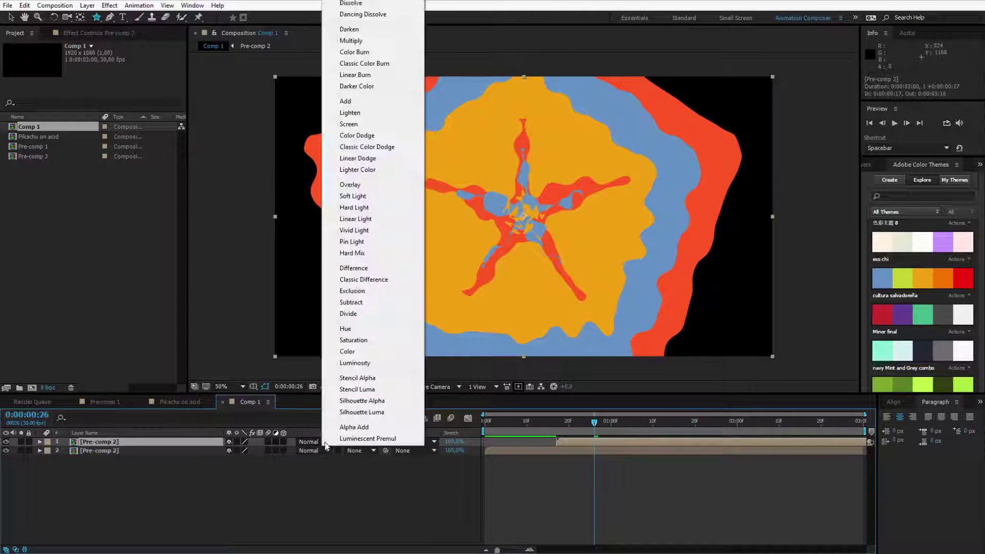
click(393, 402)
click(15, 549)
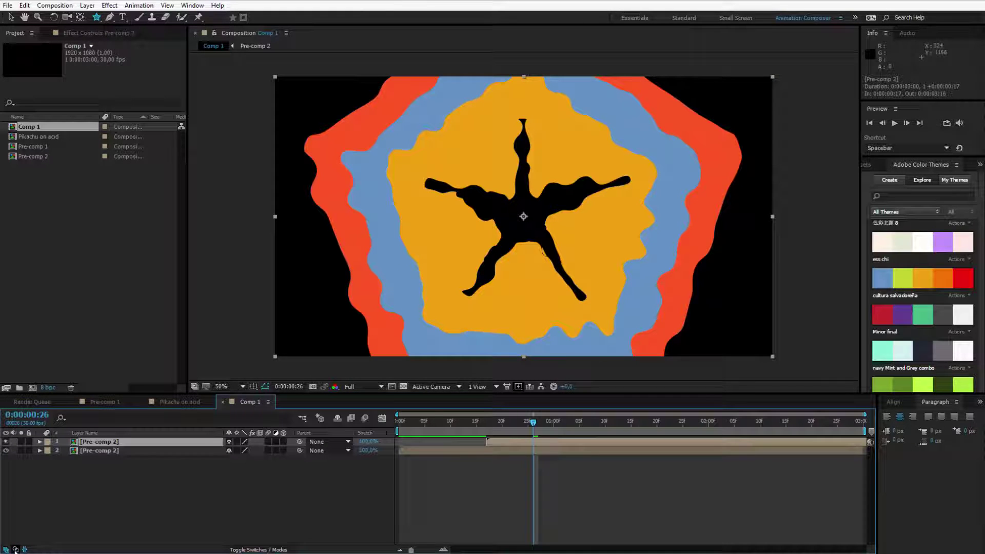
click(16, 550)
click(15, 549)
click(16, 550)
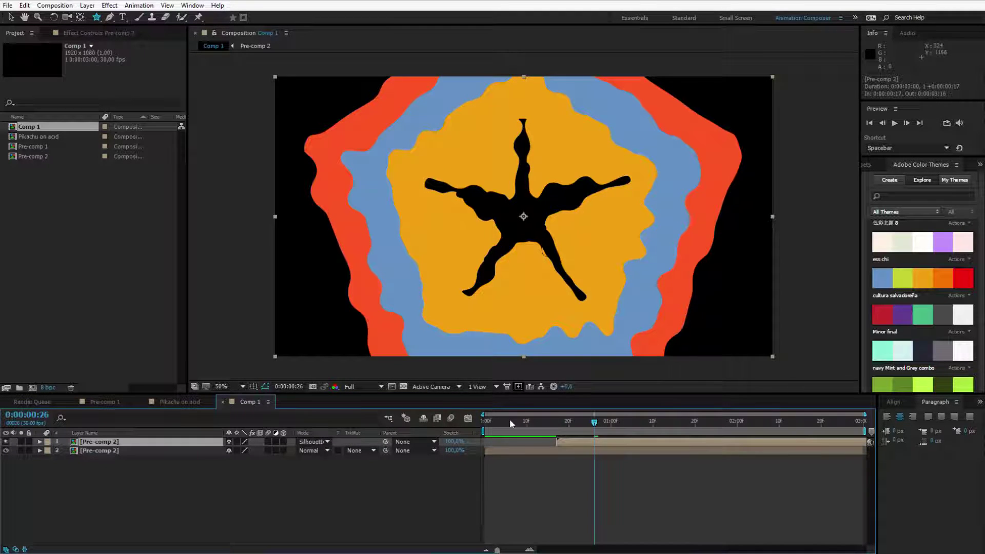
drag(510, 423, 707, 446)
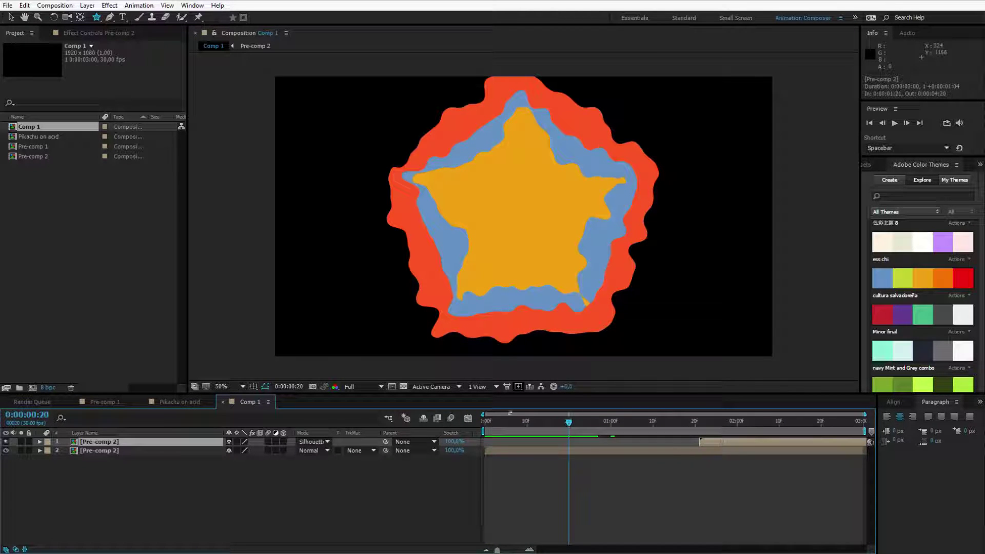
key(space)
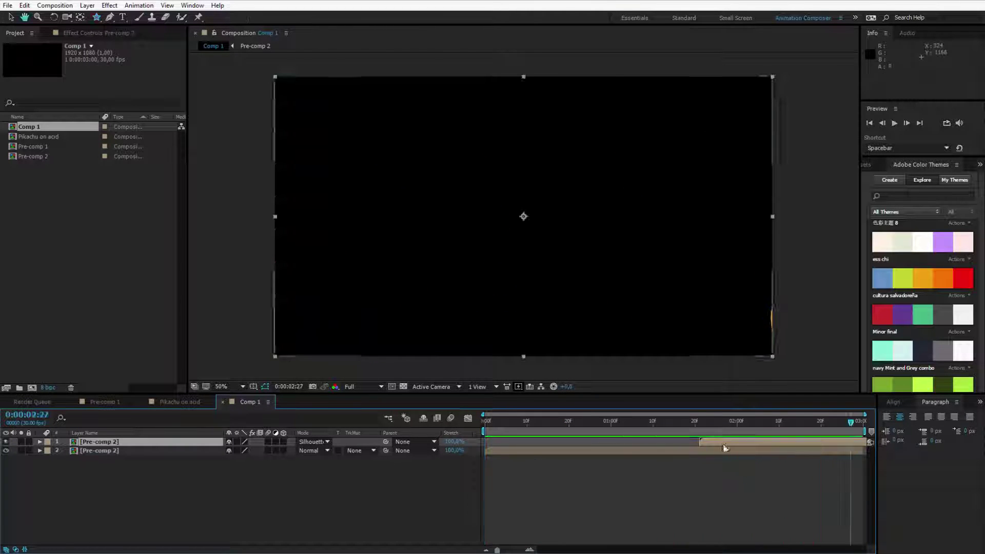
drag(725, 447, 708, 442)
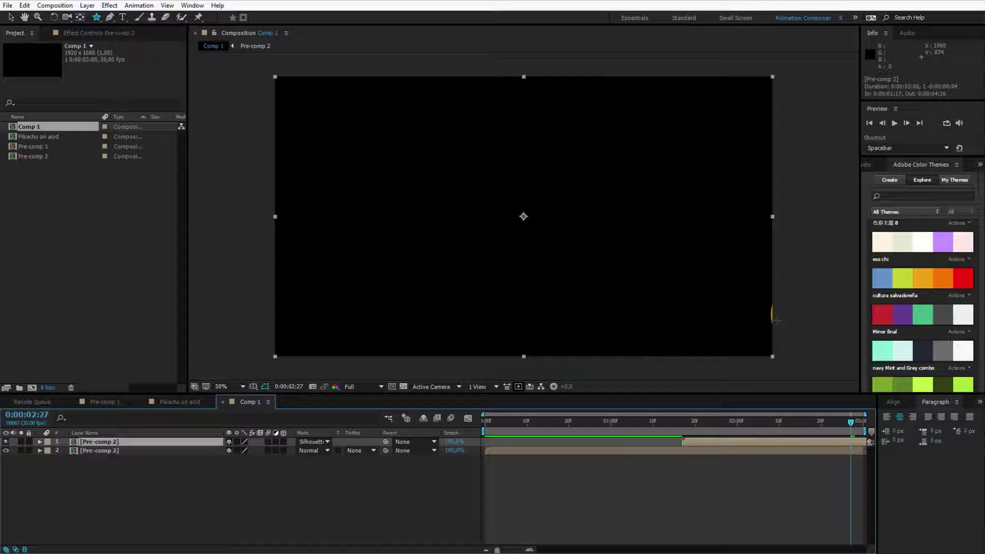
- Scale the lower Pre-comp 2 copy up to about 109% and preview the reveal
click(123, 450)
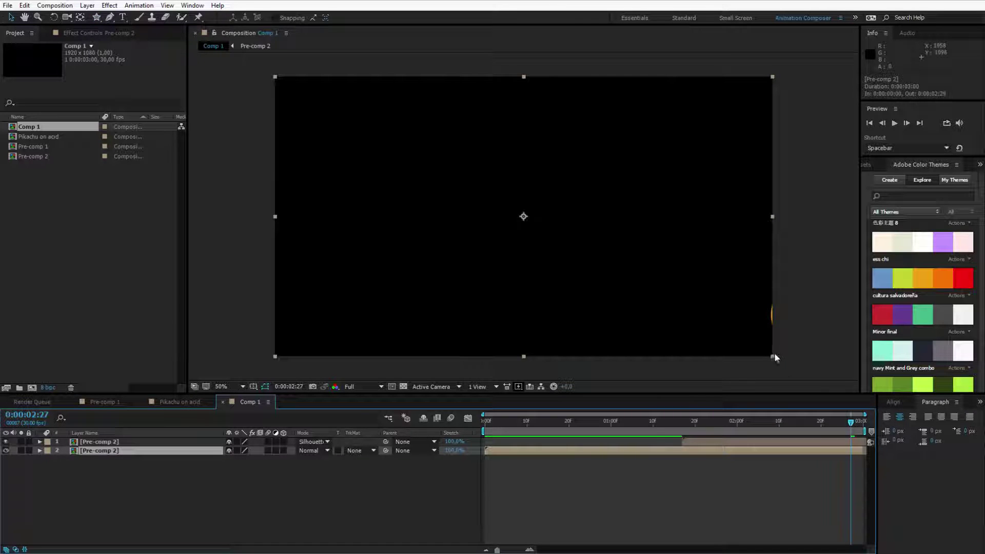
drag(774, 358, 804, 374)
key(space)
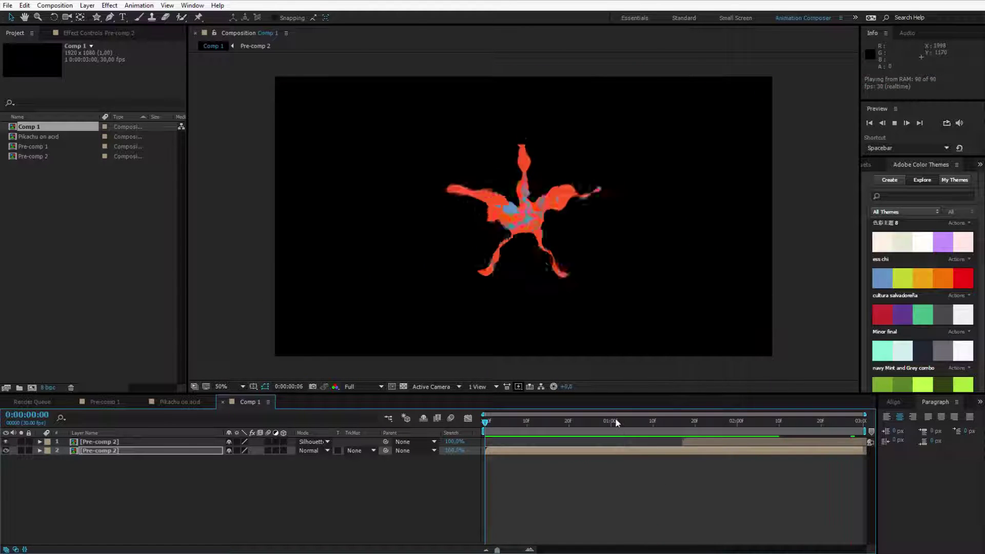
key(space)
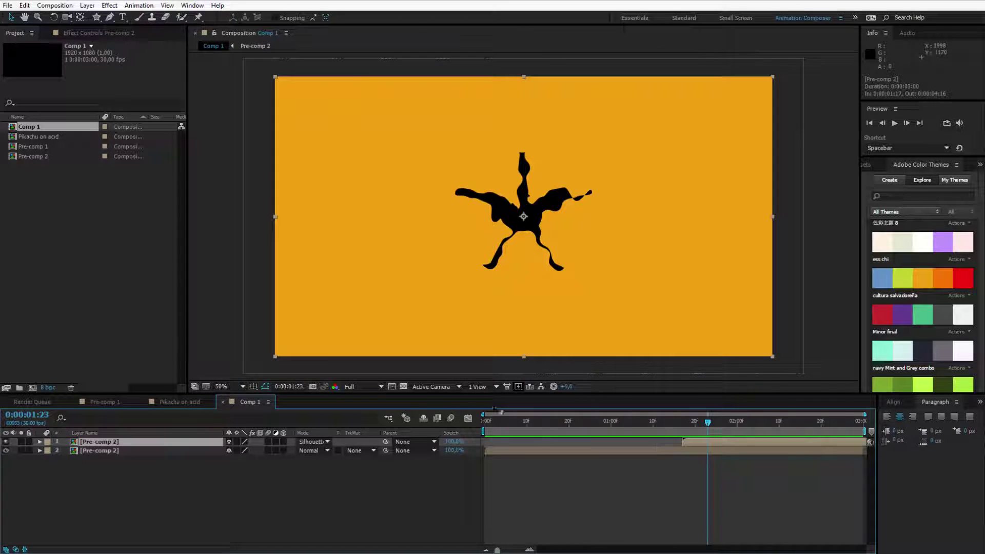
drag(773, 357, 792, 369)
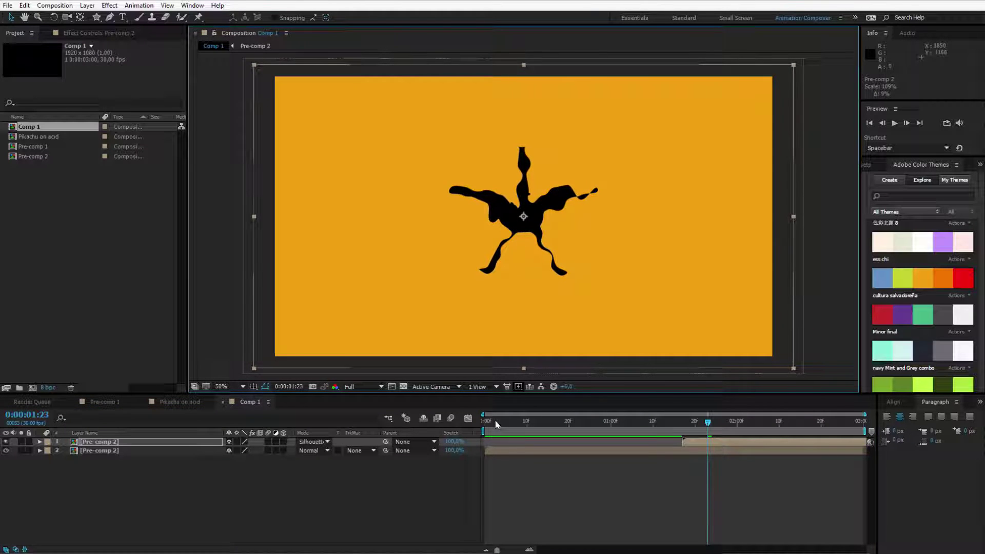
key(space)
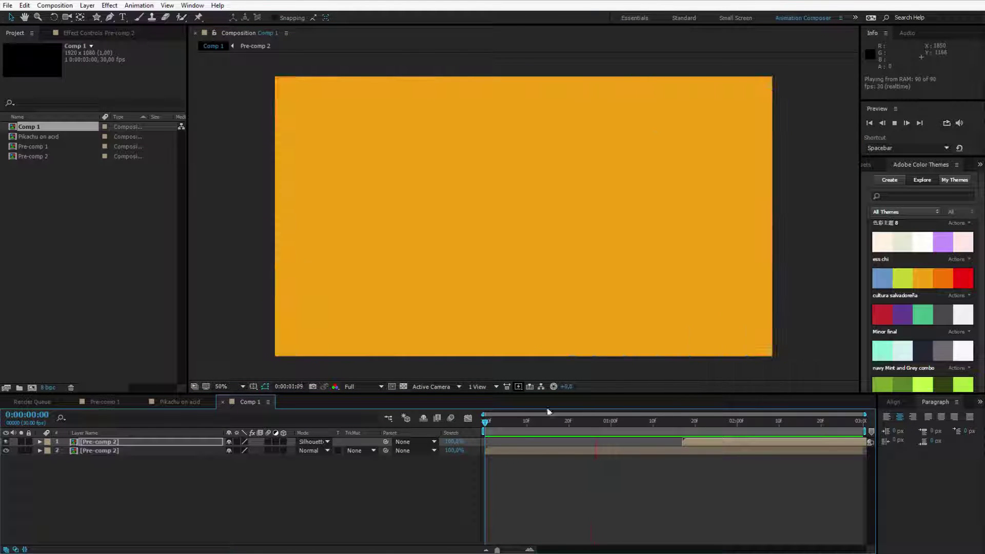